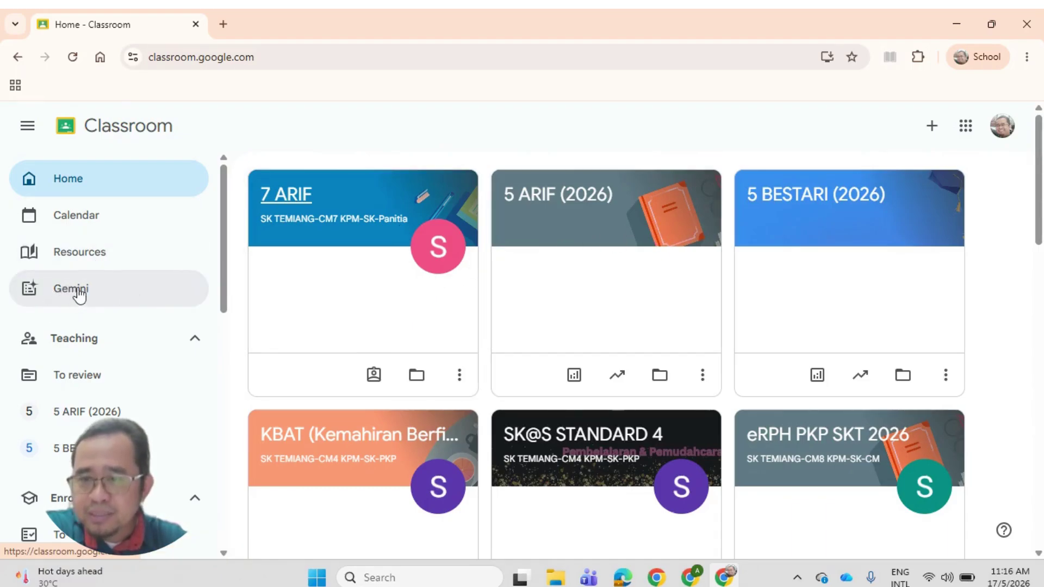
- Open the quiz generator from the Gemini tools for educators
{"action": "left_click", "coordinate": [79, 295]}
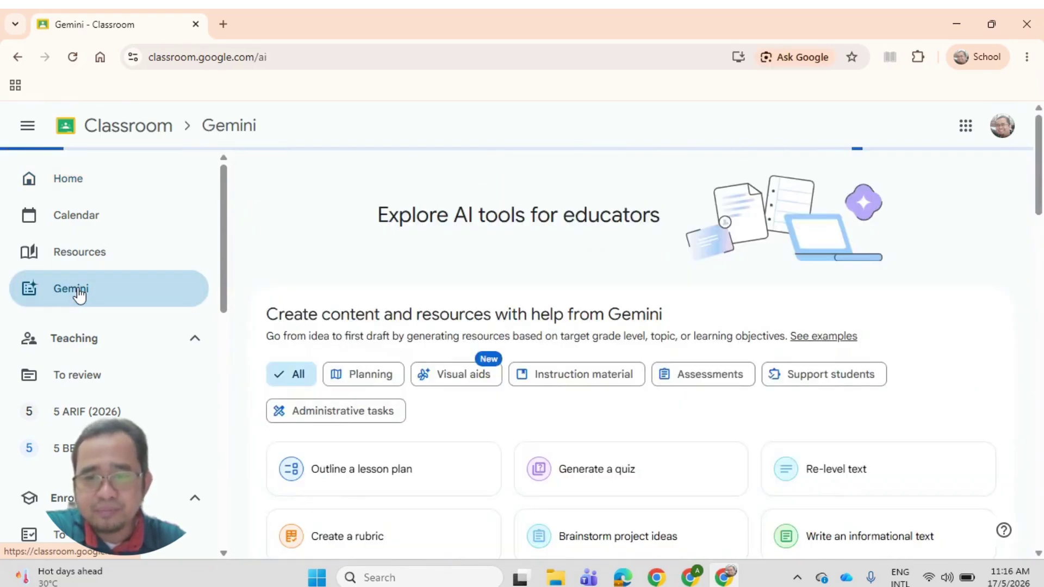
{"action": "scroll", "coordinate": [463, 256], "scroll_direction": "down", "scroll_amount": 3}
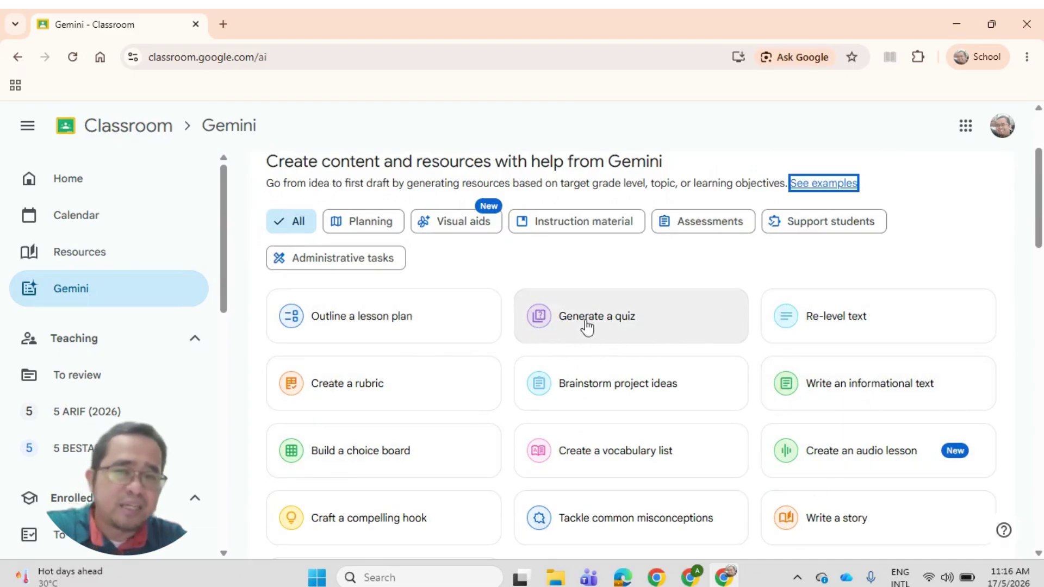
{"action": "left_click", "coordinate": [625, 322]}
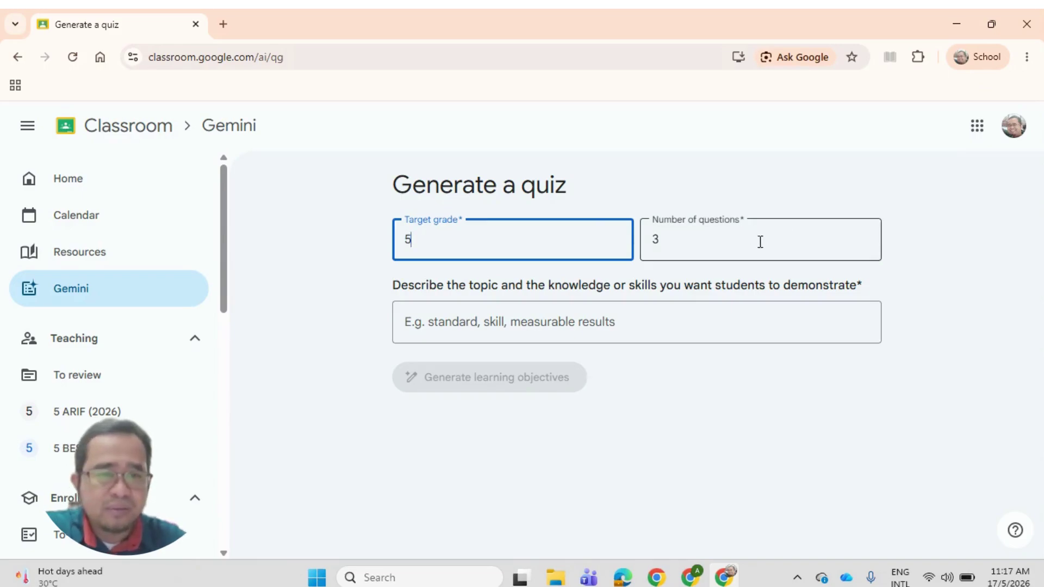
- Set up a quiz for target grade 5 with 5 questions on the topic "Tayamum" and generate its learning objectives
{"action": "key", "text": "Tab"}
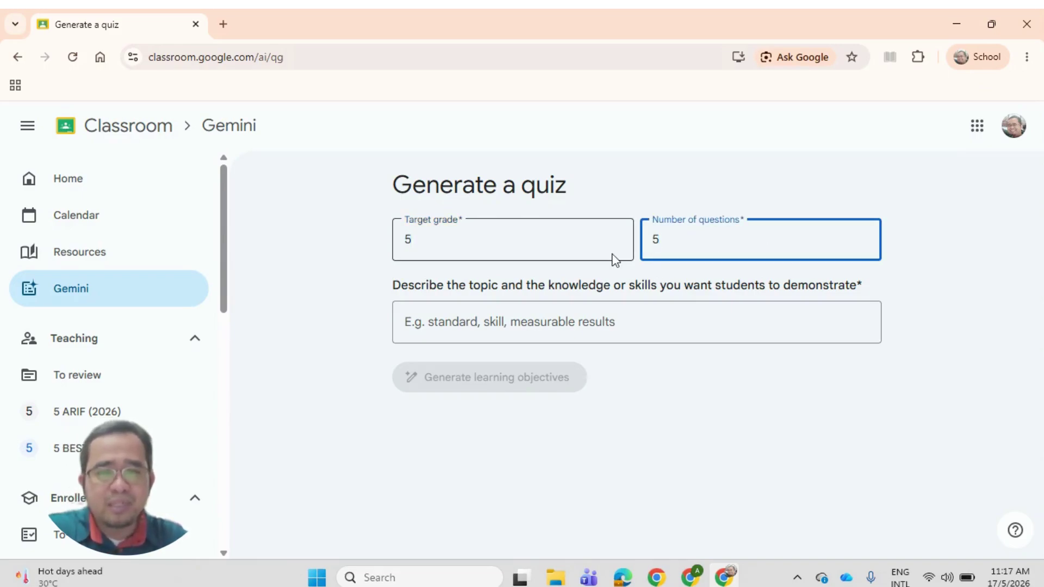
{"action": "left_click", "coordinate": [591, 332]}
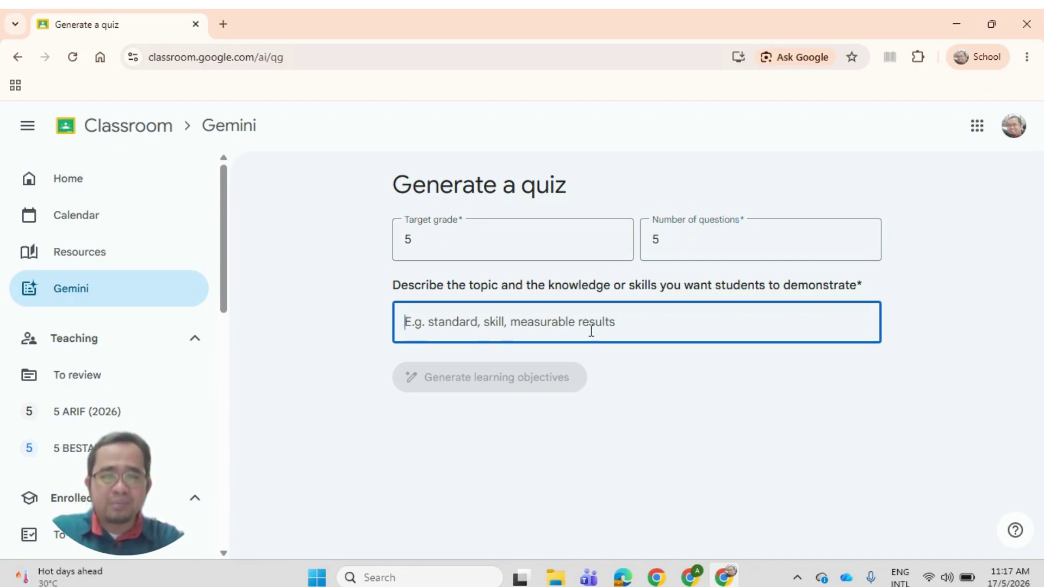
{"action": "type", "text": "Ta"}
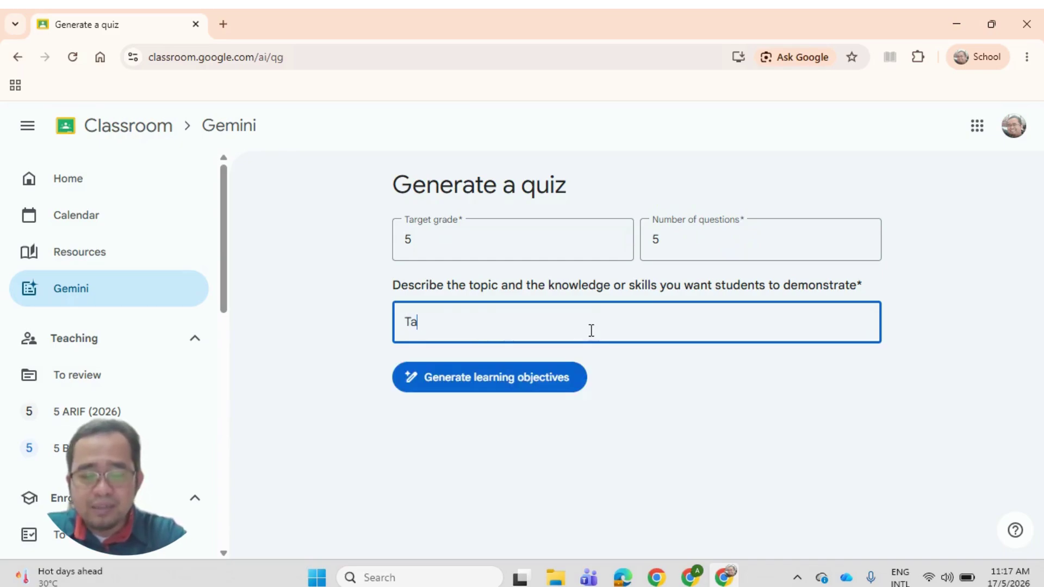
{"action": "type", "text": "yamum"}
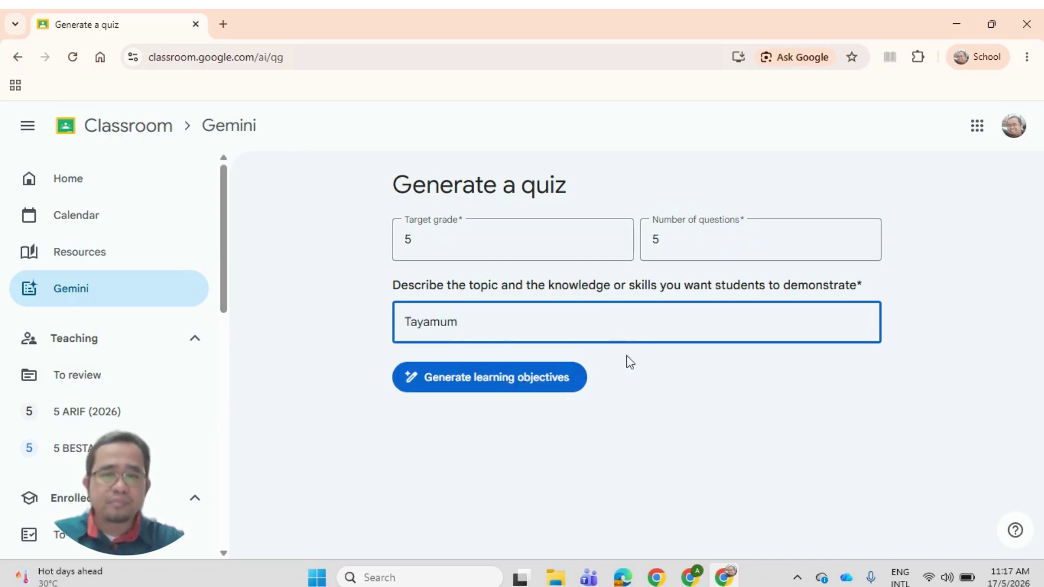
{"action": "left_click", "coordinate": [494, 382]}
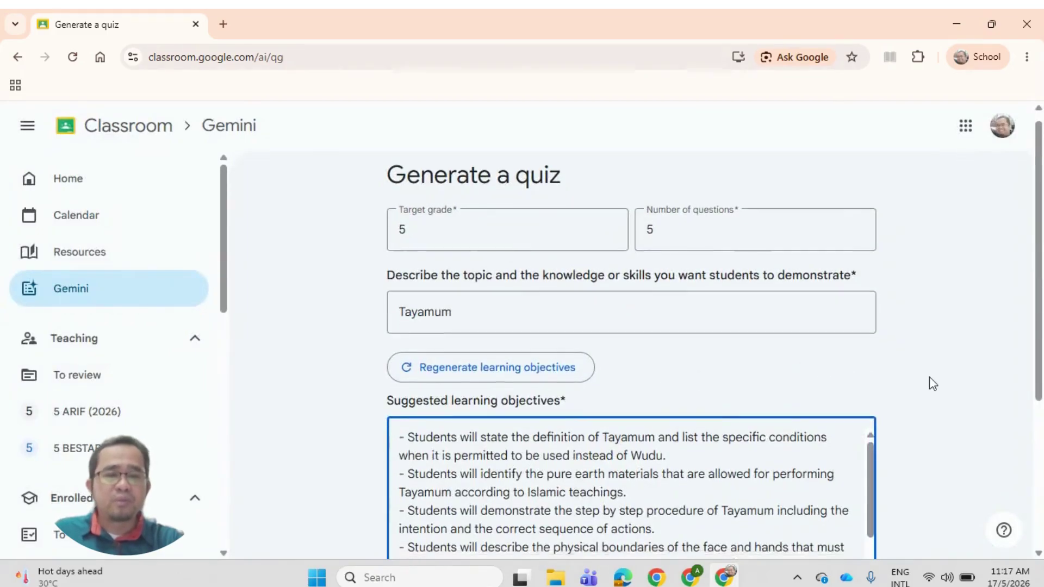
- Choose multiple choice and true or false as the question types and generate the quiz questions
{"action": "scroll", "coordinate": [783, 386], "scroll_direction": "down", "scroll_amount": 3}
{"action": "scroll", "coordinate": [582, 380], "scroll_direction": "down", "scroll_amount": 1}
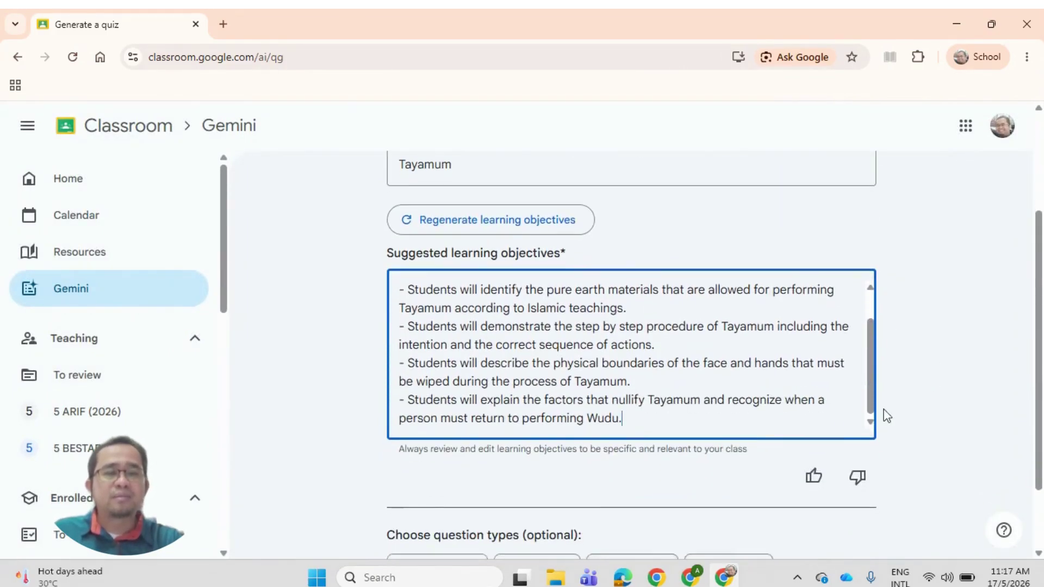
{"action": "scroll", "coordinate": [887, 416], "scroll_direction": "down", "scroll_amount": 2}
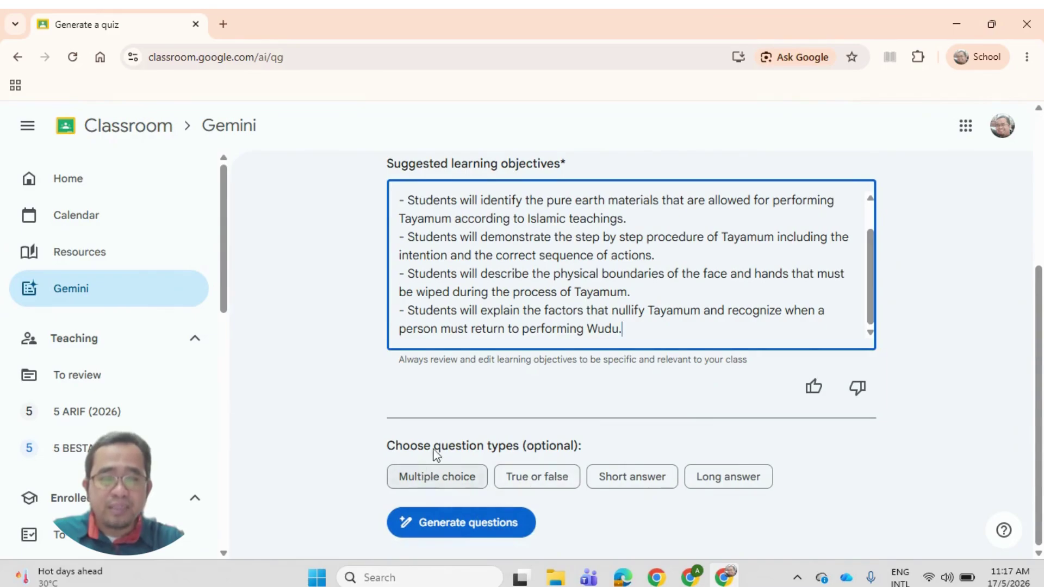
{"action": "left_click", "coordinate": [499, 411]}
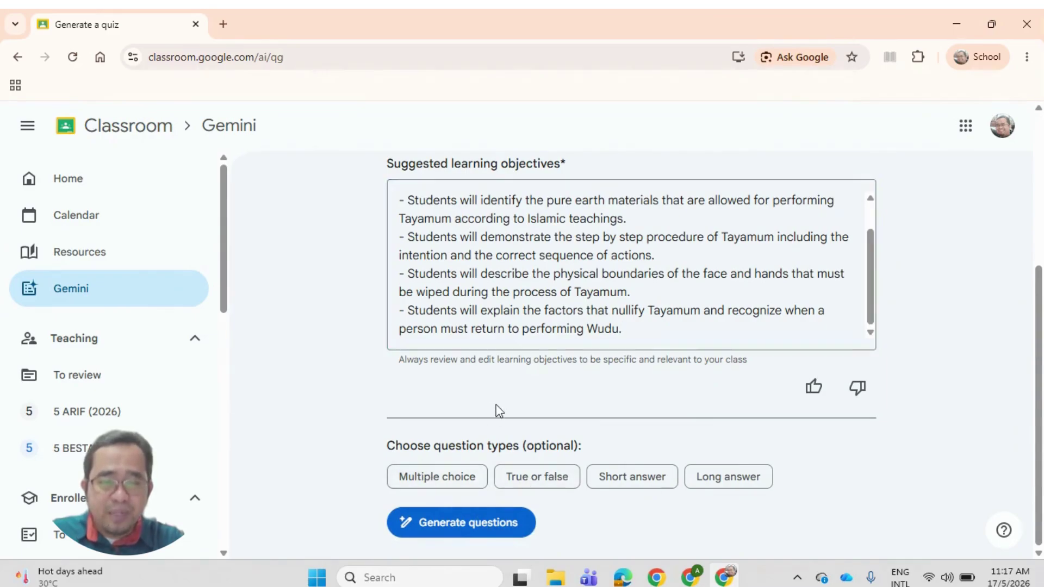
{"action": "left_click", "coordinate": [461, 485]}
{"action": "left_click", "coordinate": [567, 484]}
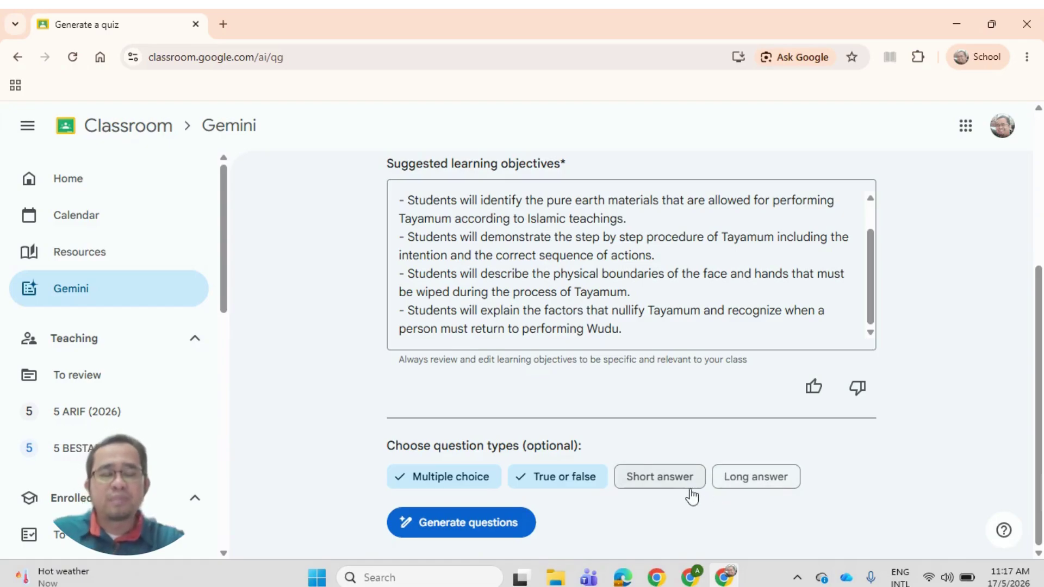
{"action": "left_click", "coordinate": [463, 530]}
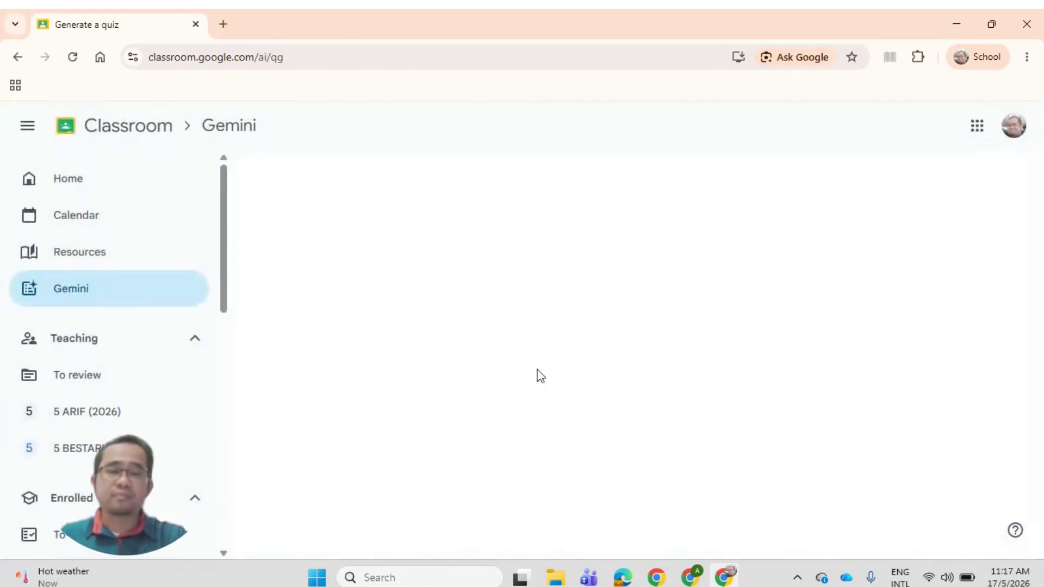
- Modify the generated quiz with the prompt "dalam bahasa melayu, soalan aras rendah"
{"action": "scroll", "coordinate": [625, 385], "scroll_direction": "down", "scroll_amount": 3}
{"action": "scroll", "coordinate": [720, 353], "scroll_direction": "down", "scroll_amount": 3}
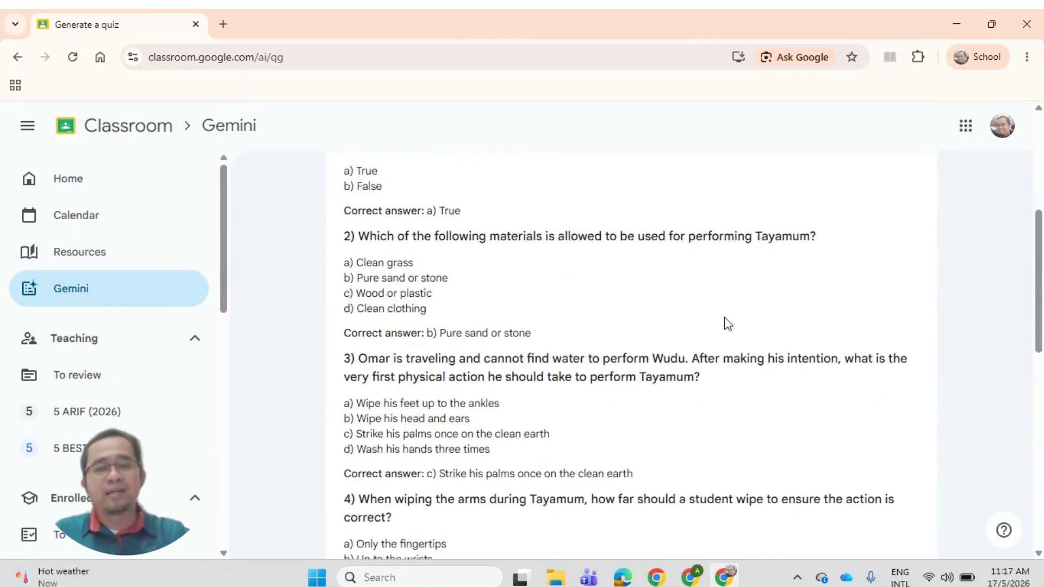
{"action": "scroll", "coordinate": [718, 328], "scroll_direction": "down", "scroll_amount": 3}
{"action": "scroll", "coordinate": [573, 464], "scroll_direction": "down", "scroll_amount": 6}
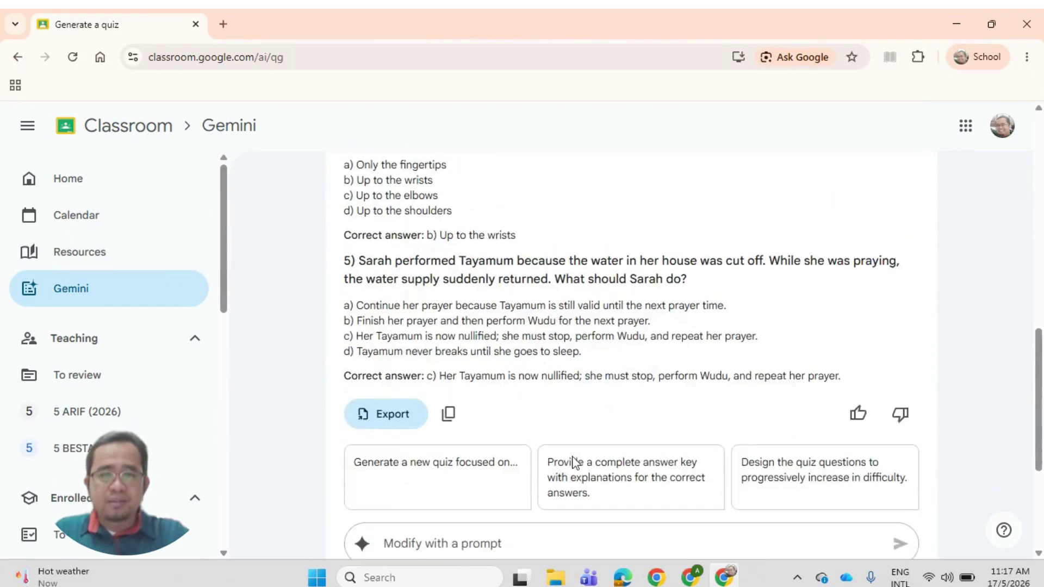
{"action": "left_click", "coordinate": [547, 470]}
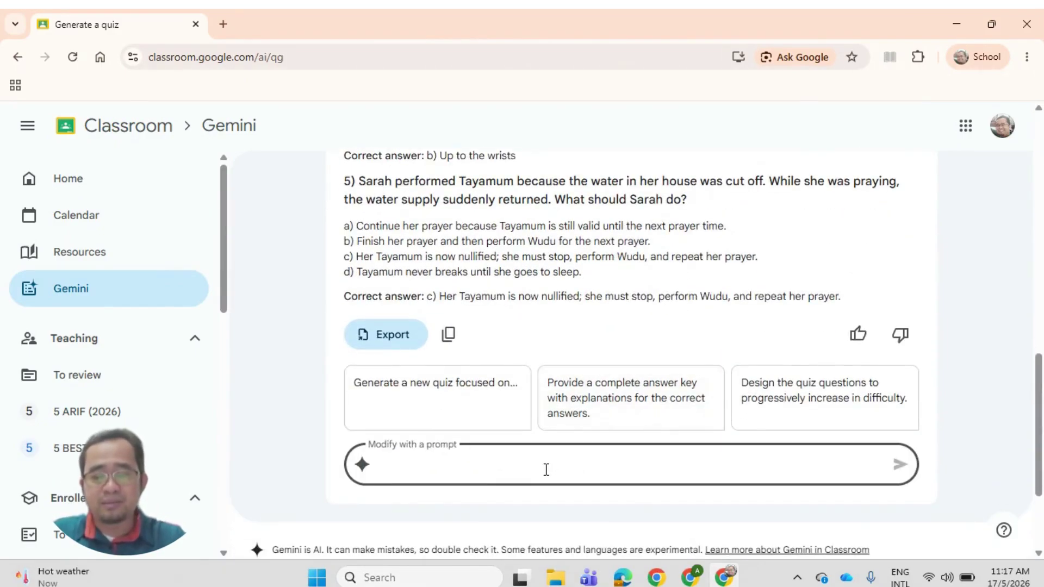
{"action": "type", "text": "adalam"}
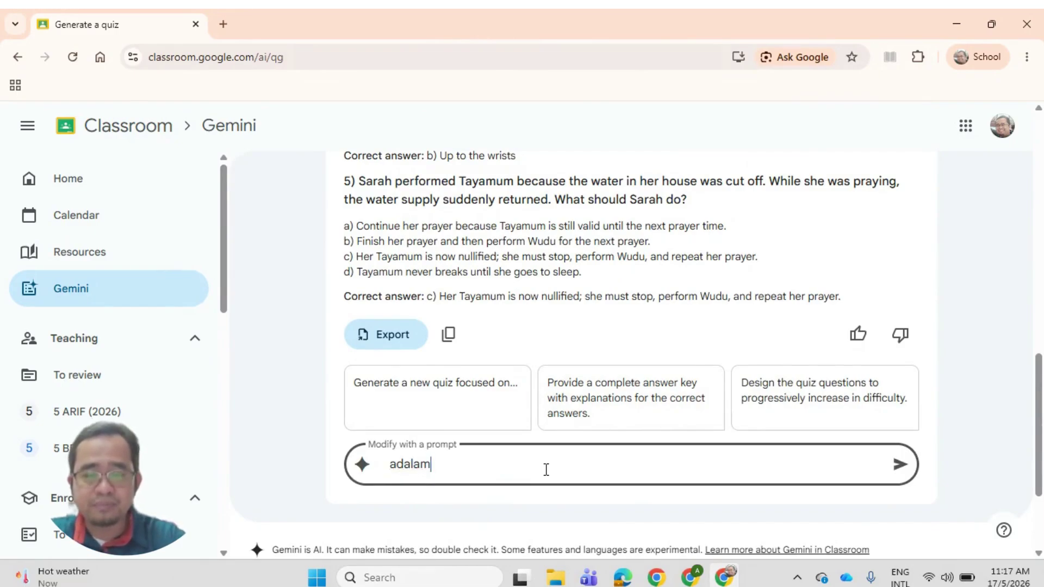
{"action": "key", "text": "BackSpace"}
{"action": "key", "text": "BackSpace"}
{"action": "key", "text": "BackSpace"}
{"action": "key", "text": "BackSpace"}
{"action": "key", "text": "BackSpace"}
{"action": "key", "text": "BackSpace"}
{"action": "type", "text": "dalam bahasa melayu, aras rendah"}
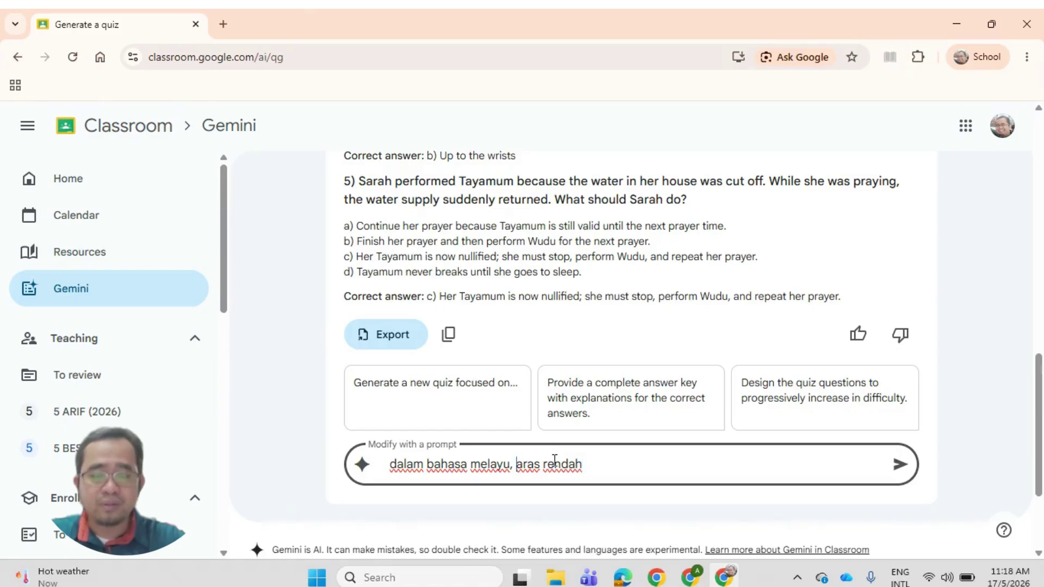
{"action": "type", "text": "soalan"}
{"action": "key", "text": "Return"}
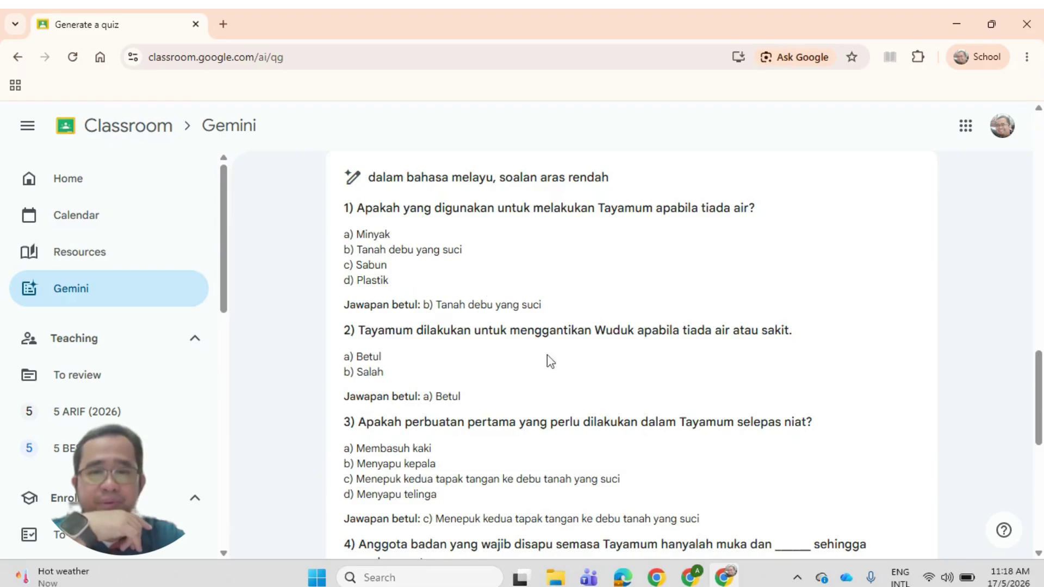
- Review the Malay version of the quiz and add it to the class 5 ARIF (2026) as a quiz assignment
{"action": "scroll", "coordinate": [592, 359], "scroll_direction": "down", "scroll_amount": 4}
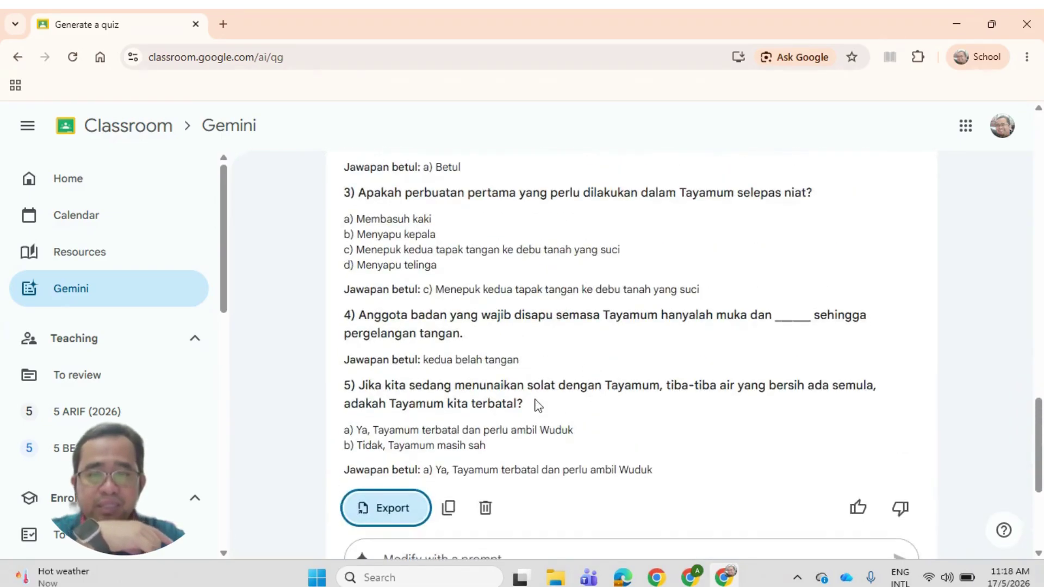
{"action": "scroll", "coordinate": [537, 405], "scroll_direction": "up", "scroll_amount": 5}
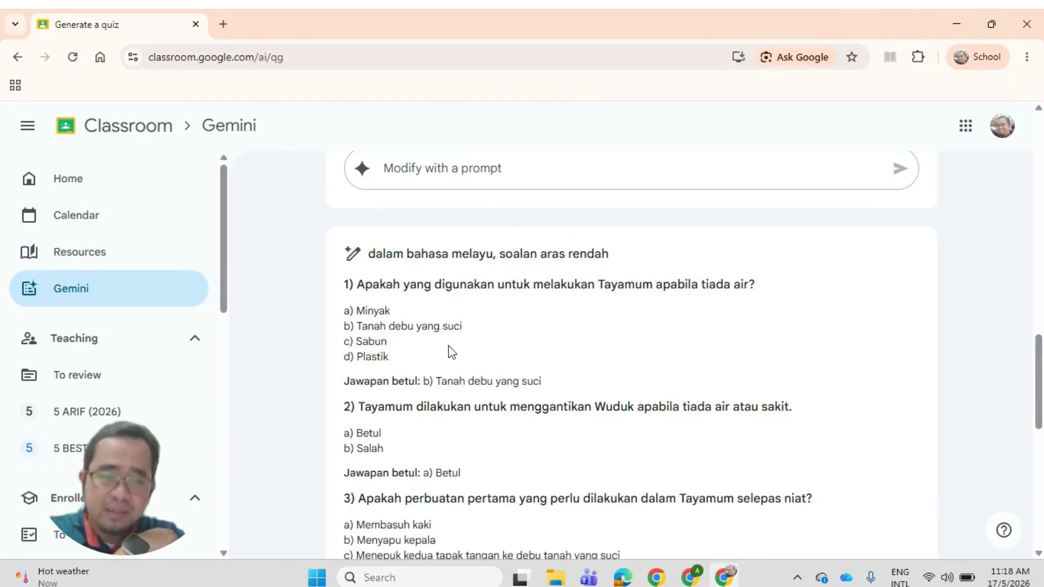
{"action": "scroll", "coordinate": [451, 352], "scroll_direction": "down", "scroll_amount": 6}
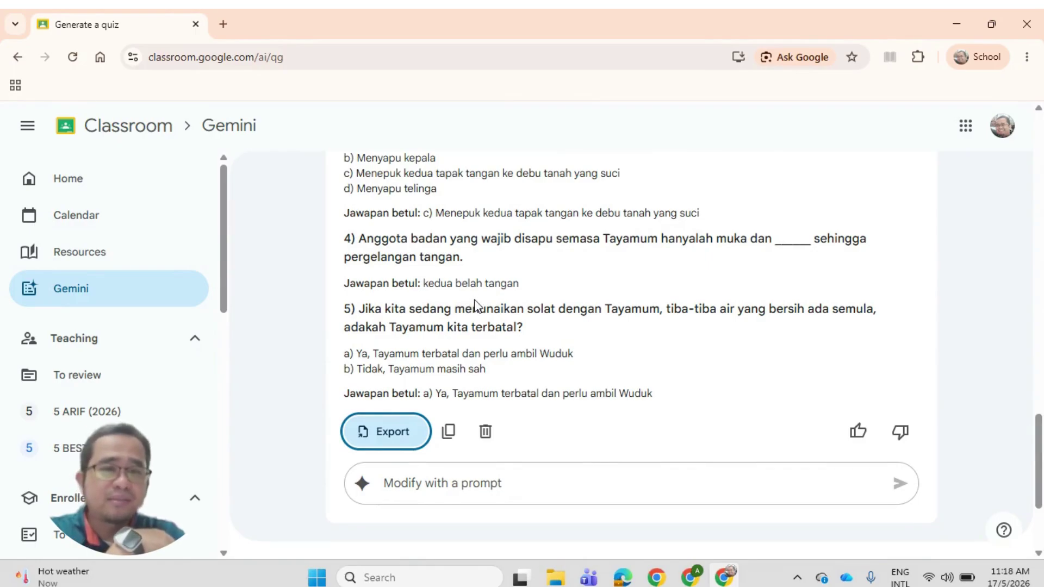
{"action": "left_click", "coordinate": [401, 439]}
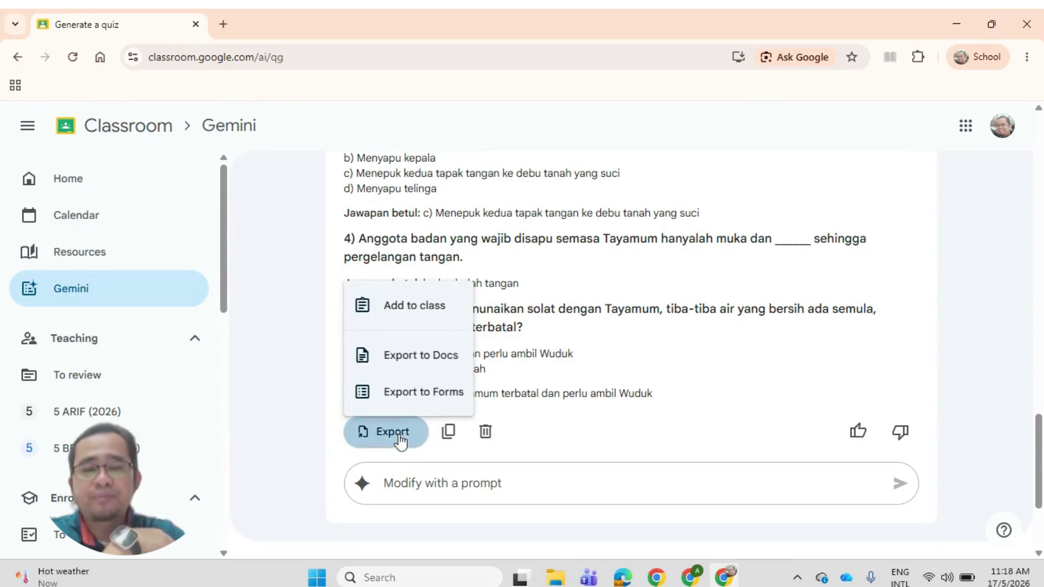
{"action": "left_click", "coordinate": [417, 309]}
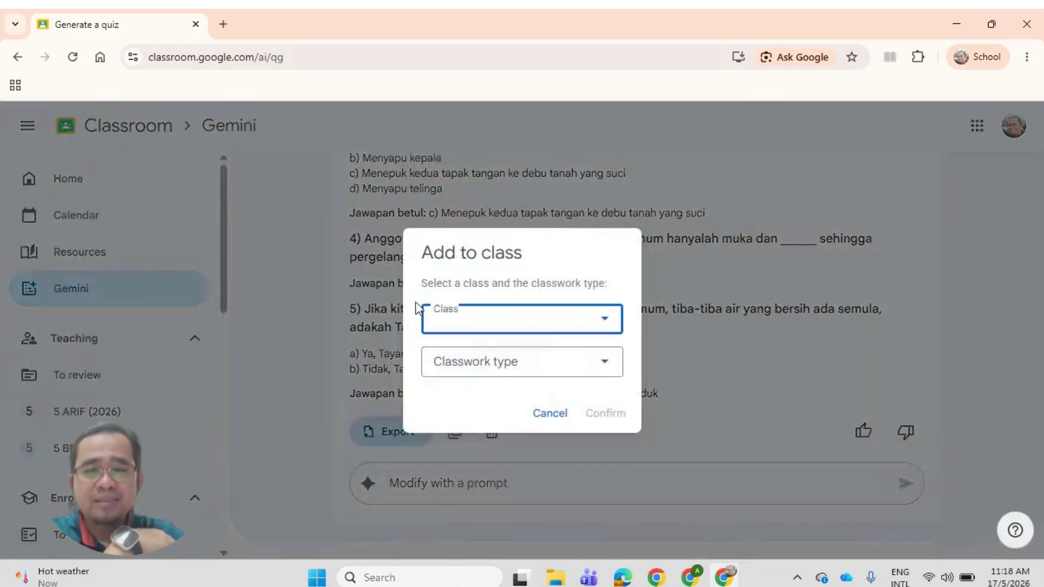
{"action": "left_click", "coordinate": [531, 320]}
{"action": "left_click", "coordinate": [501, 353]}
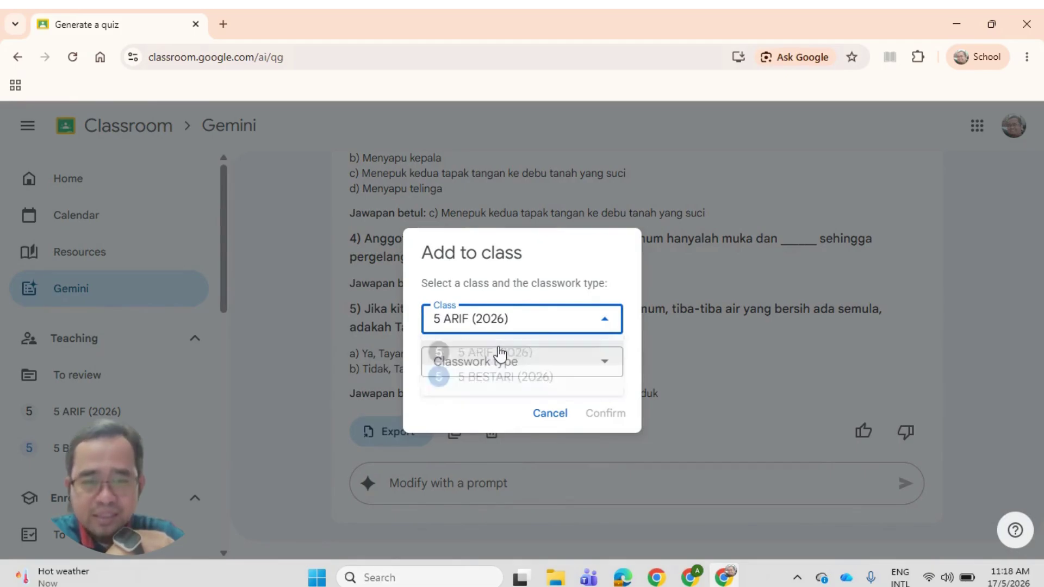
{"action": "left_click", "coordinate": [506, 323]}
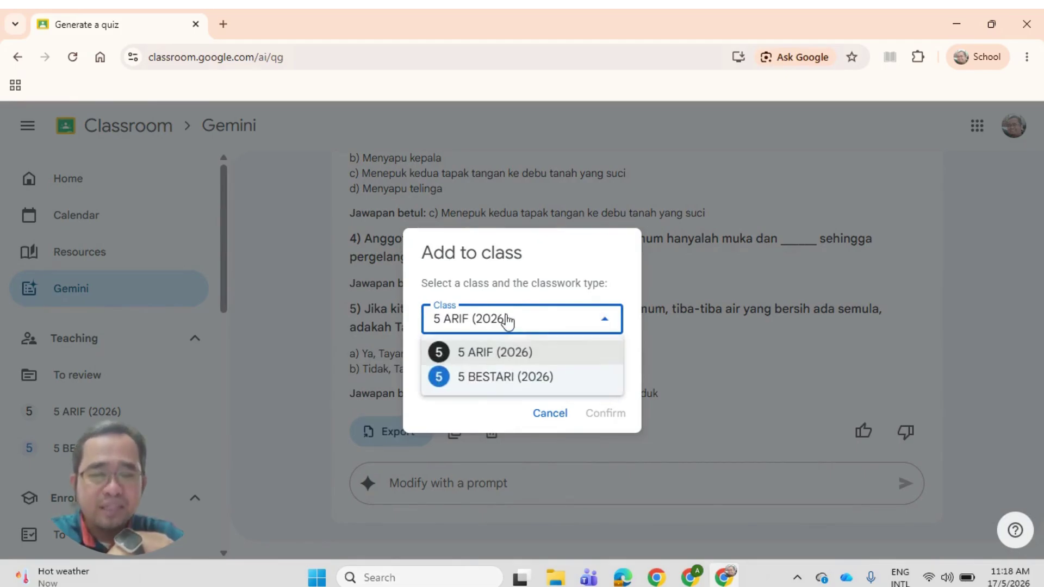
{"action": "left_click", "coordinate": [506, 352]}
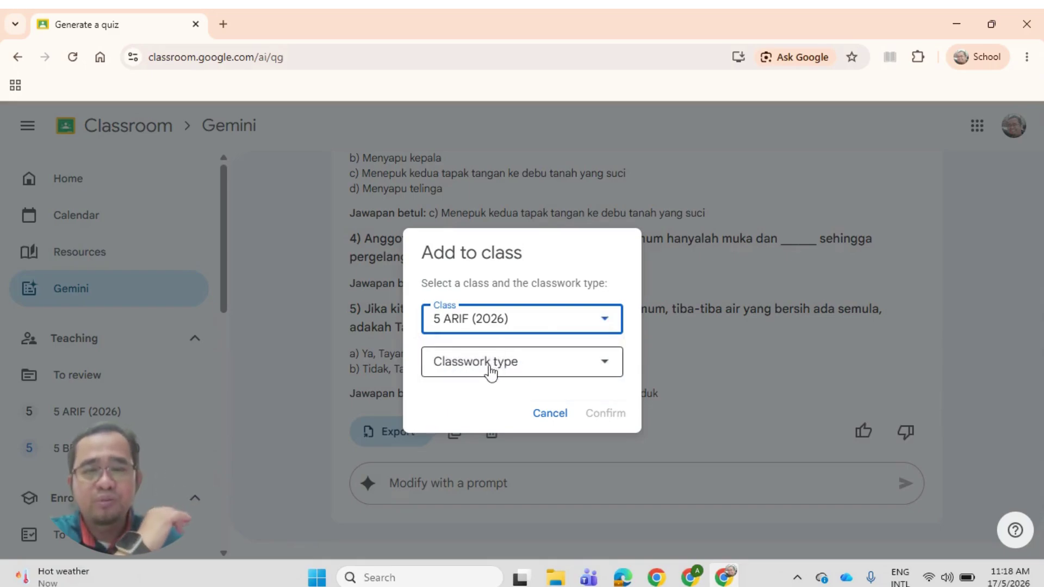
{"action": "left_click", "coordinate": [514, 373]}
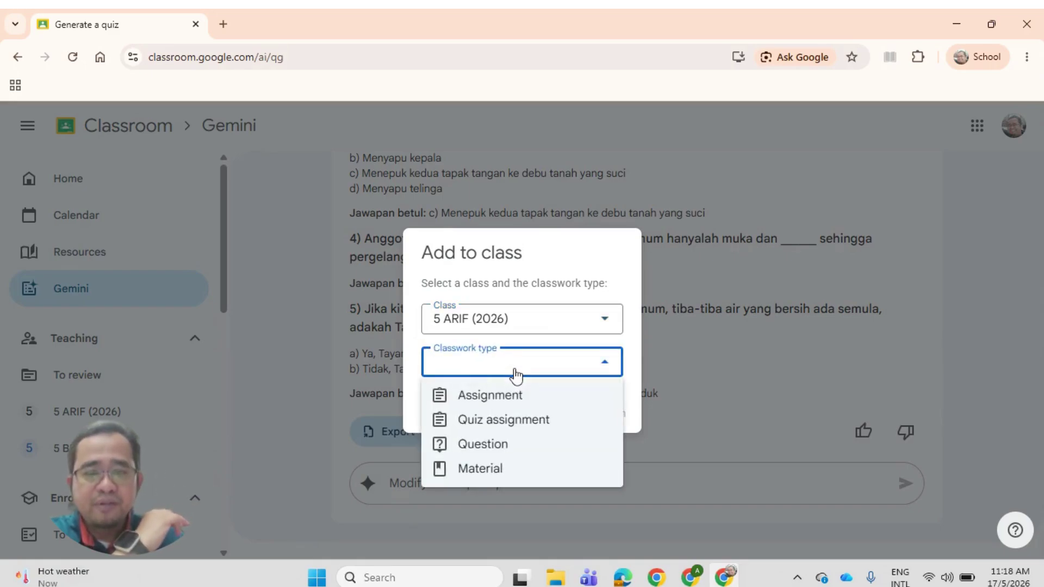
{"action": "left_click", "coordinate": [517, 423]}
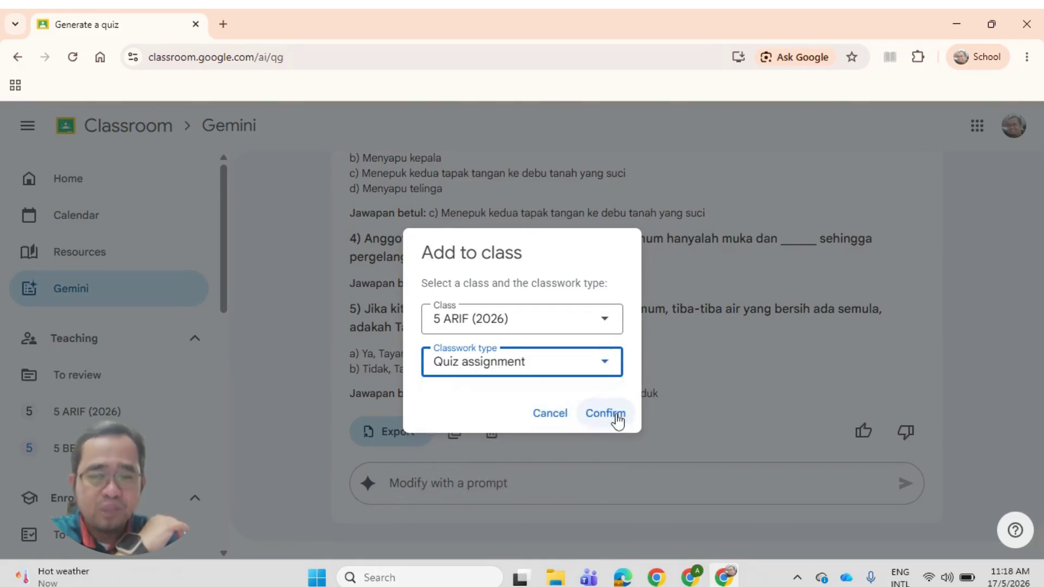
{"action": "left_click", "coordinate": [615, 414]}
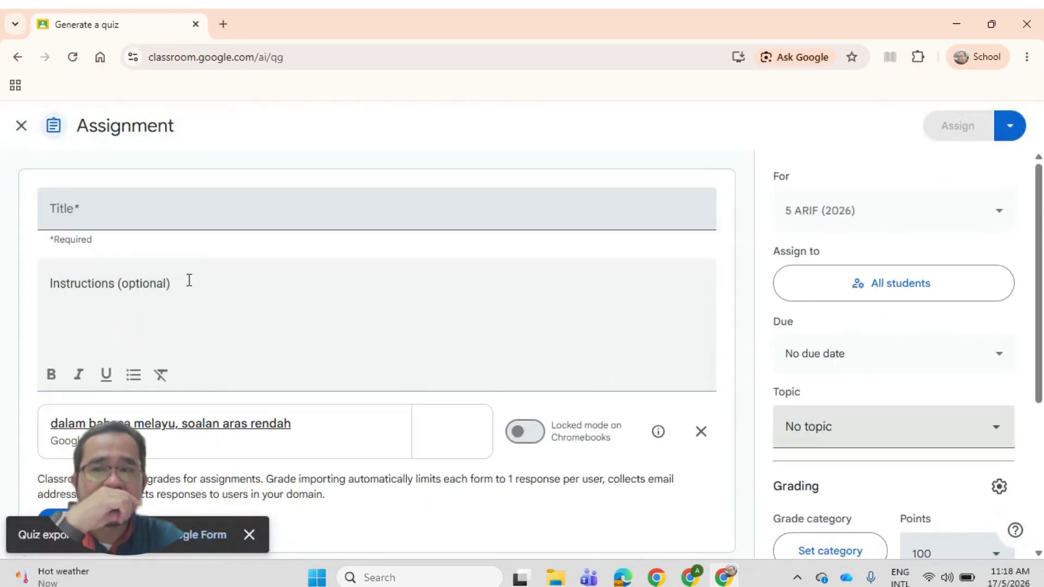
- Title the assignment "Ibadah : Tayamum, Latihan 1"
{"action": "left_click", "coordinate": [148, 213]}
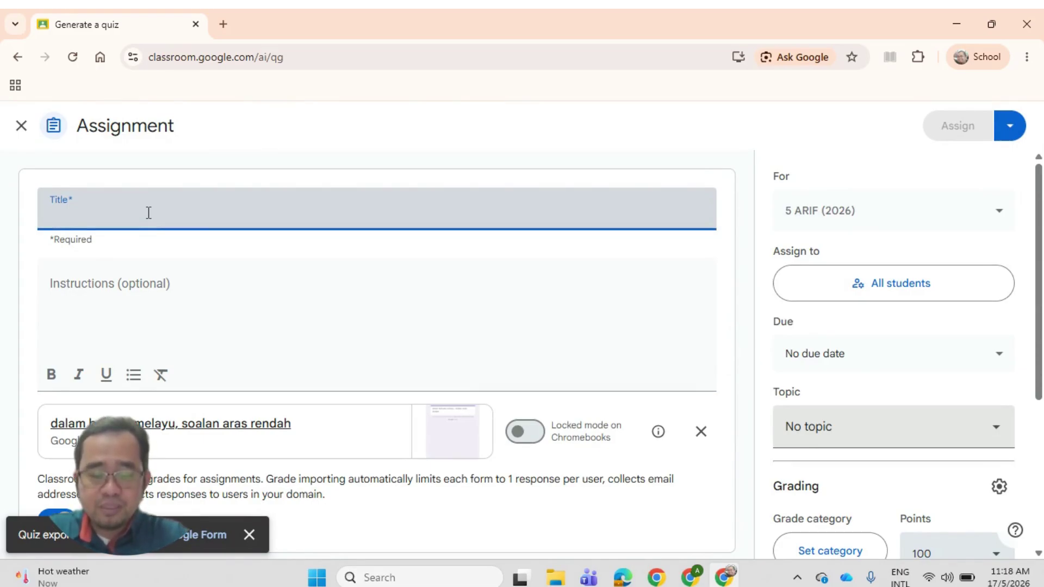
{"action": "type", "text": "Ibadah"}
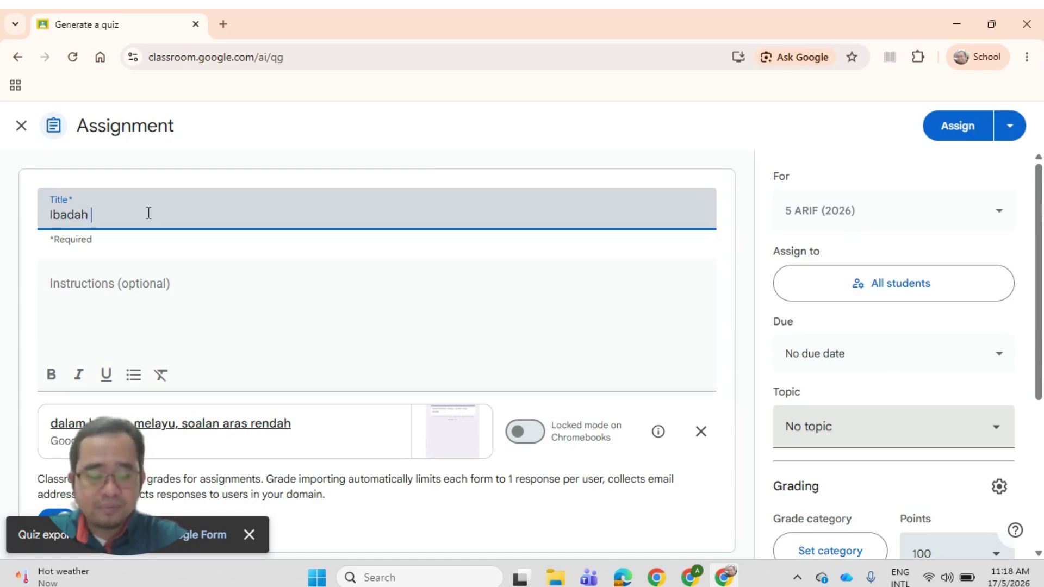
{"action": "type", "text": " : "}
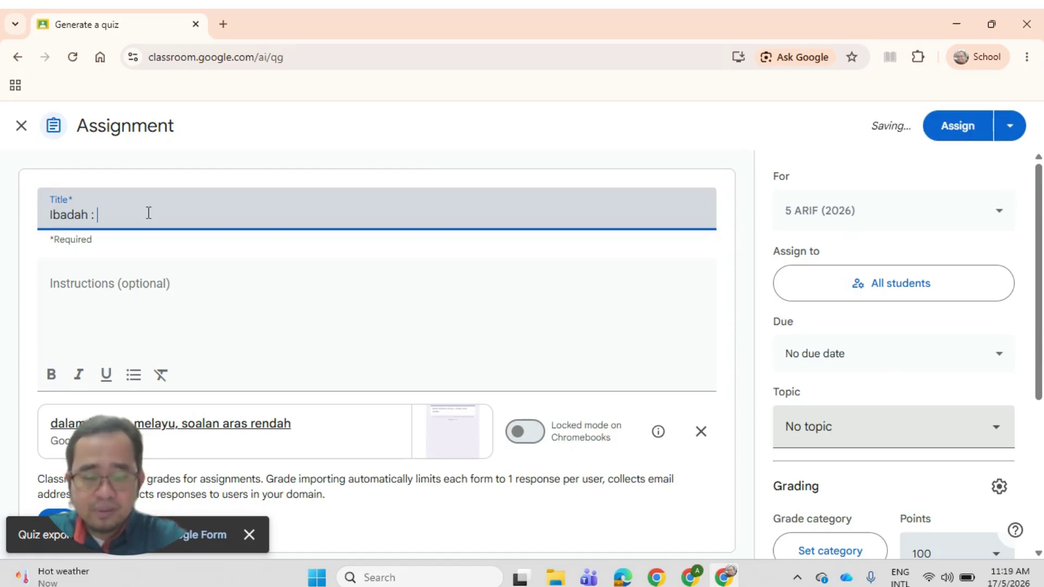
{"action": "type", "text": "Tayamu"}
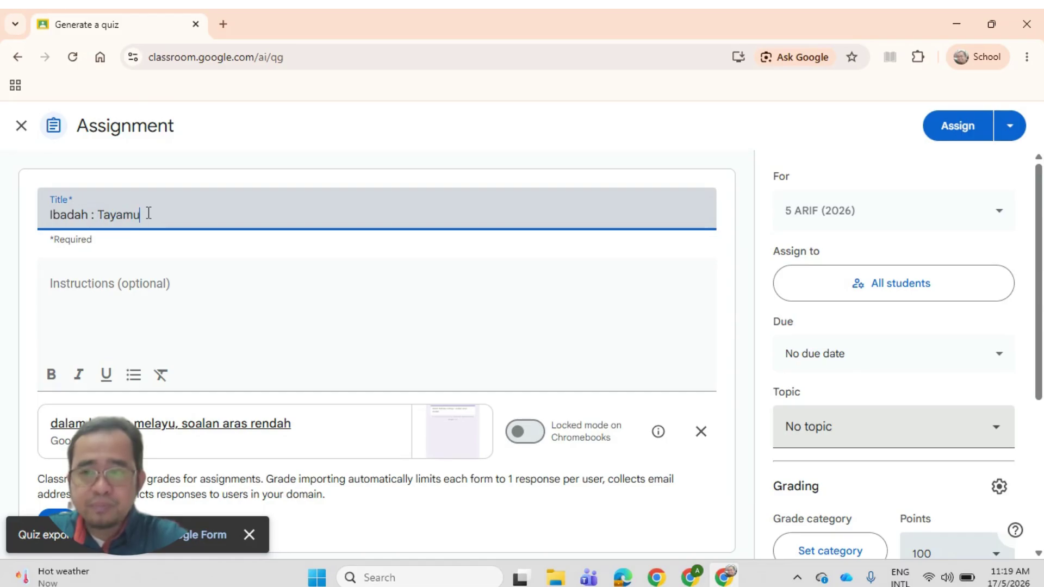
{"action": "type", "text": "m, Latihan 1"}
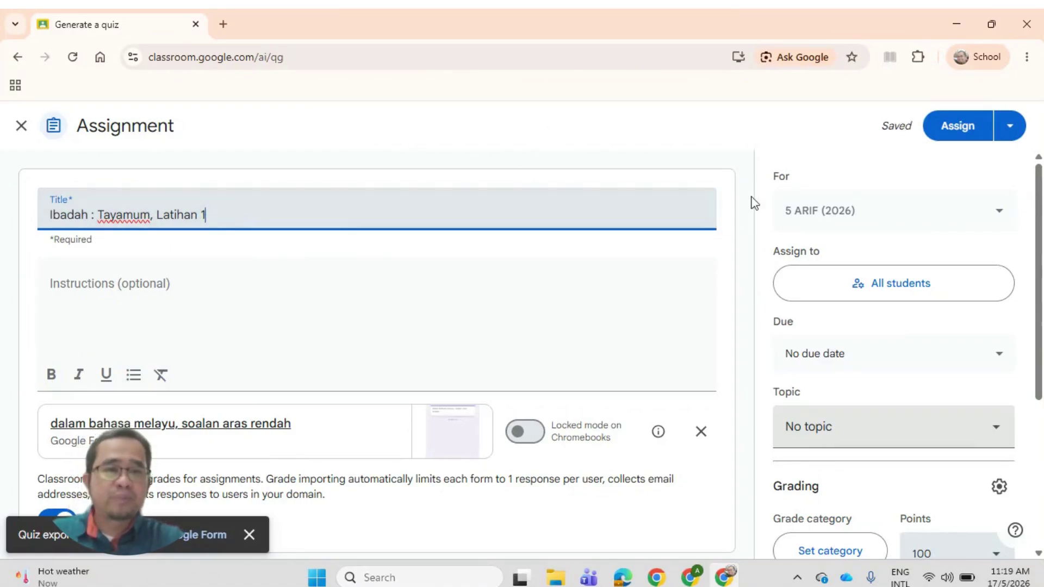
- Add the class 5 BESTARI (2026) to the classes receiving the assignment
{"action": "left_click", "coordinate": [813, 217]}
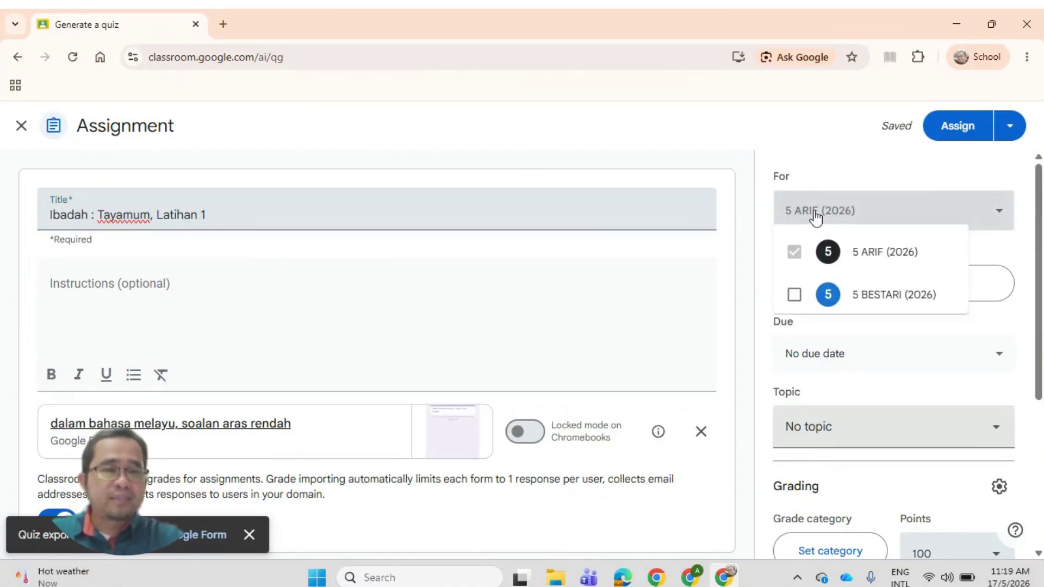
{"action": "left_click", "coordinate": [794, 301]}
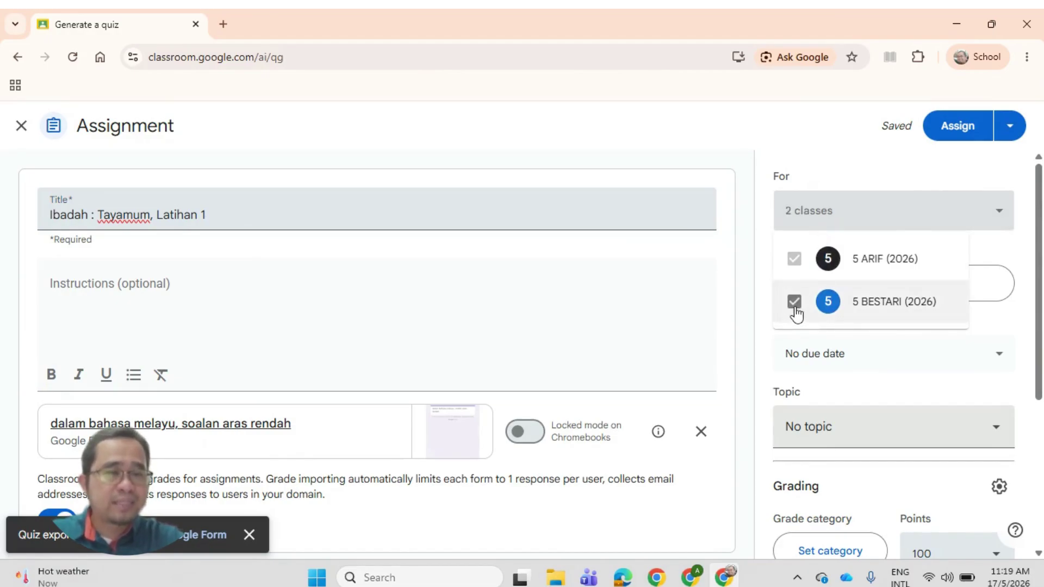
{"action": "left_click", "coordinate": [765, 317]}
- Set the assignment's topic to PENDIDIKAN ISLAM
{"action": "scroll", "coordinate": [747, 397], "scroll_direction": "down", "scroll_amount": 1}
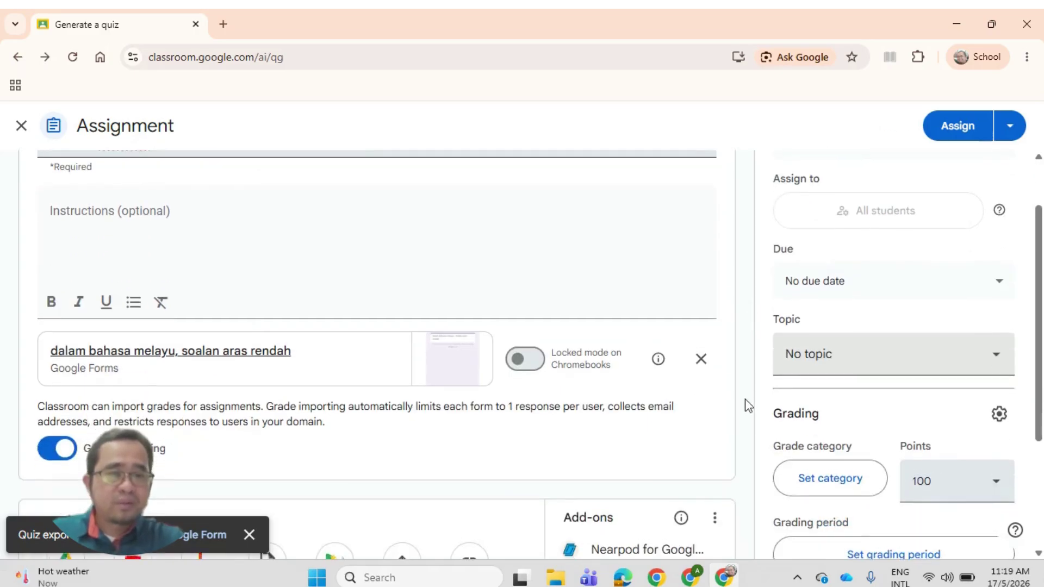
{"action": "left_click", "coordinate": [830, 359]}
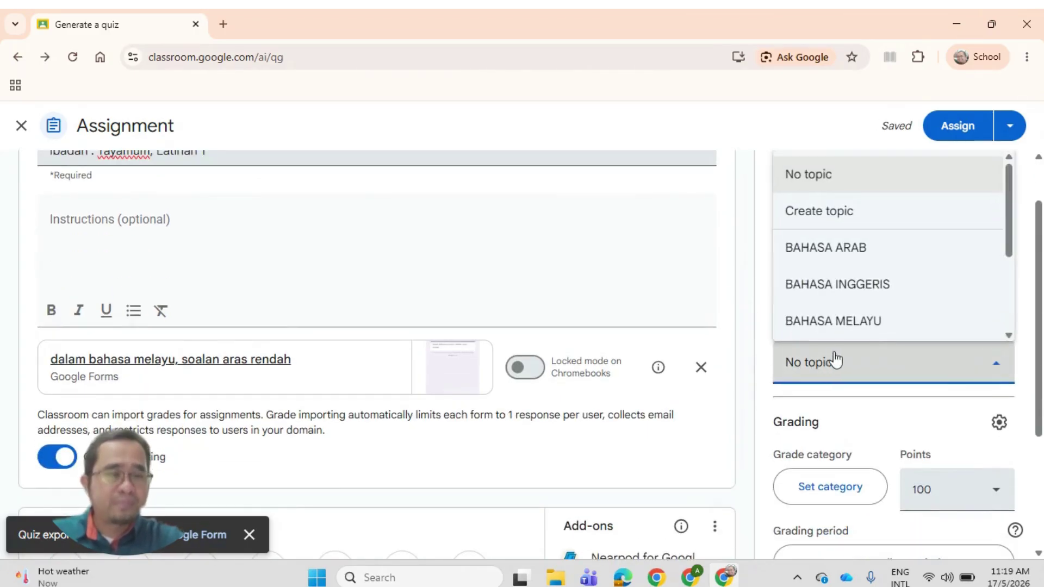
{"action": "scroll", "coordinate": [905, 296], "scroll_direction": "down", "scroll_amount": 3}
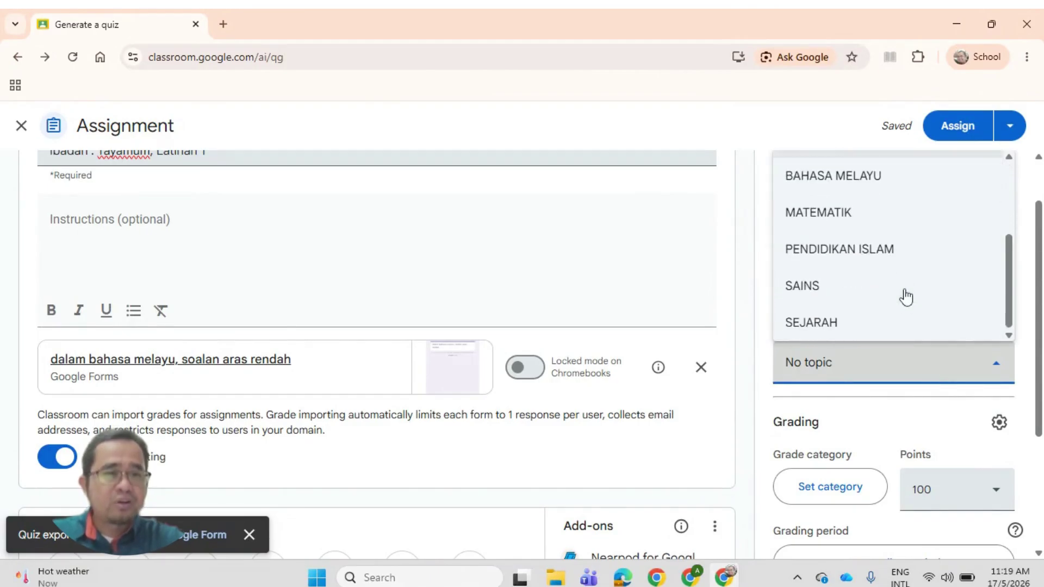
{"action": "left_click", "coordinate": [909, 259]}
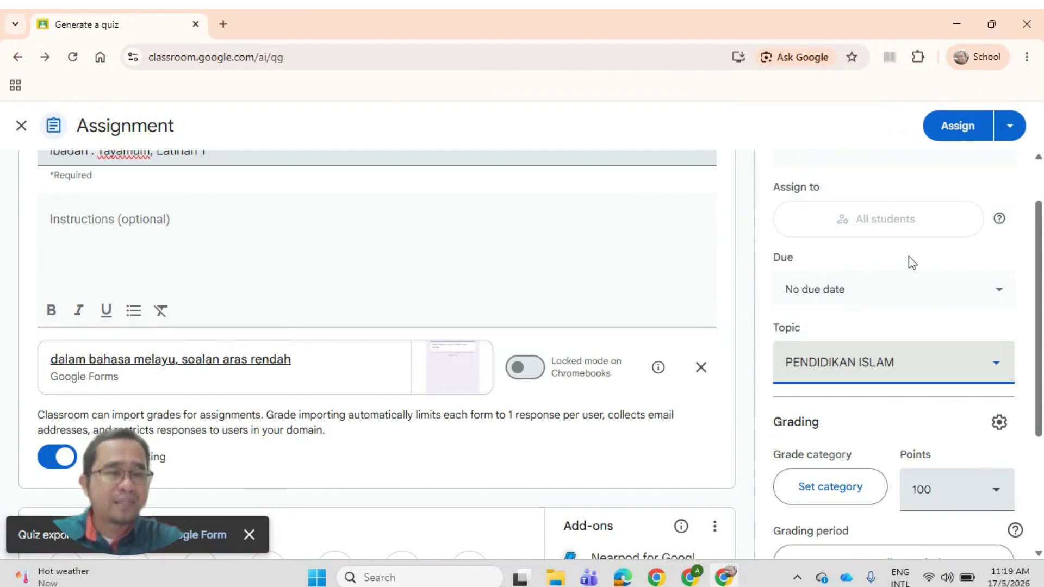
- Start a new topic entry, discard it and reselect PENDIDIKAN ISLAM as the assignment's topic
{"action": "left_click", "coordinate": [994, 369]}
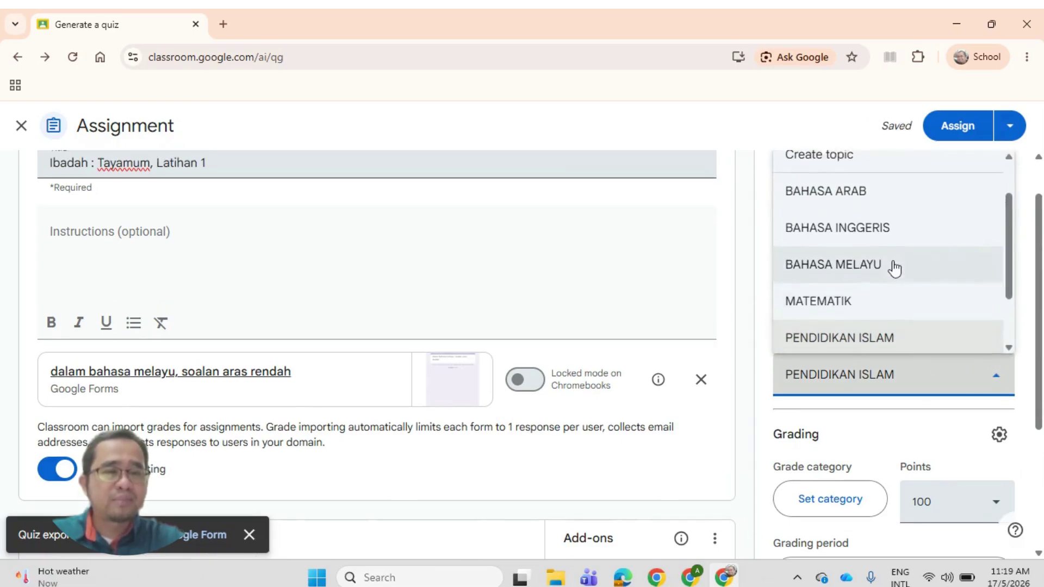
{"action": "scroll", "coordinate": [889, 263], "scroll_direction": "up", "scroll_amount": 1}
{"action": "left_click", "coordinate": [852, 215]}
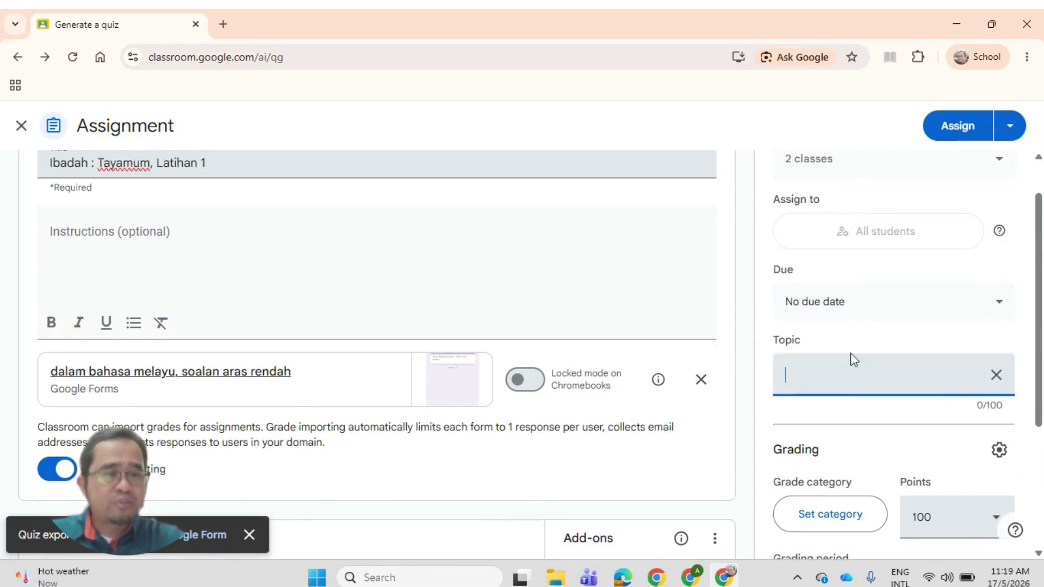
{"action": "left_click", "coordinate": [995, 375]}
{"action": "left_click", "coordinate": [918, 387]}
{"action": "scroll", "coordinate": [886, 314], "scroll_direction": "down", "scroll_amount": 2}
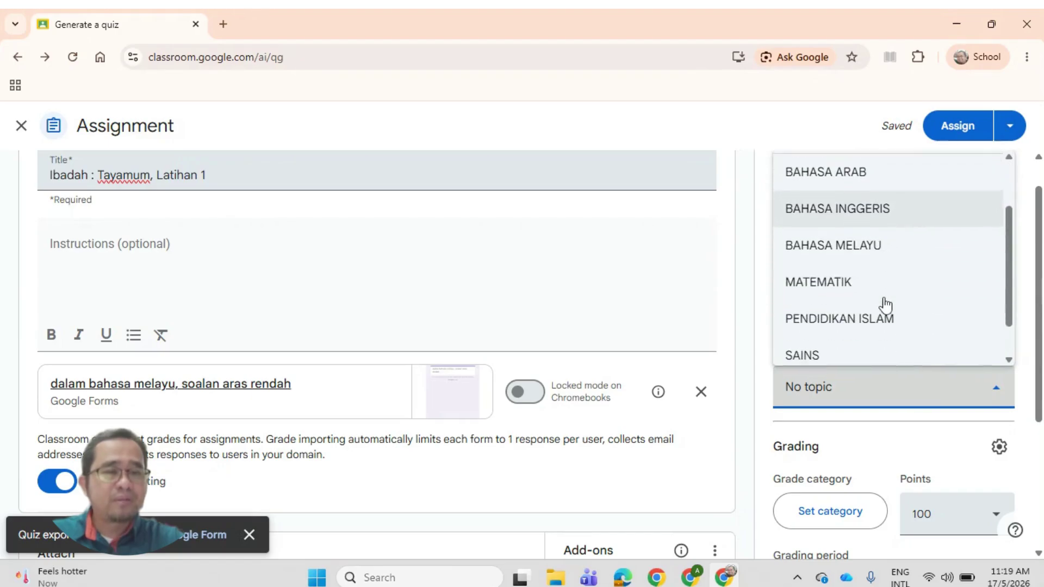
{"action": "left_click", "coordinate": [867, 318]}
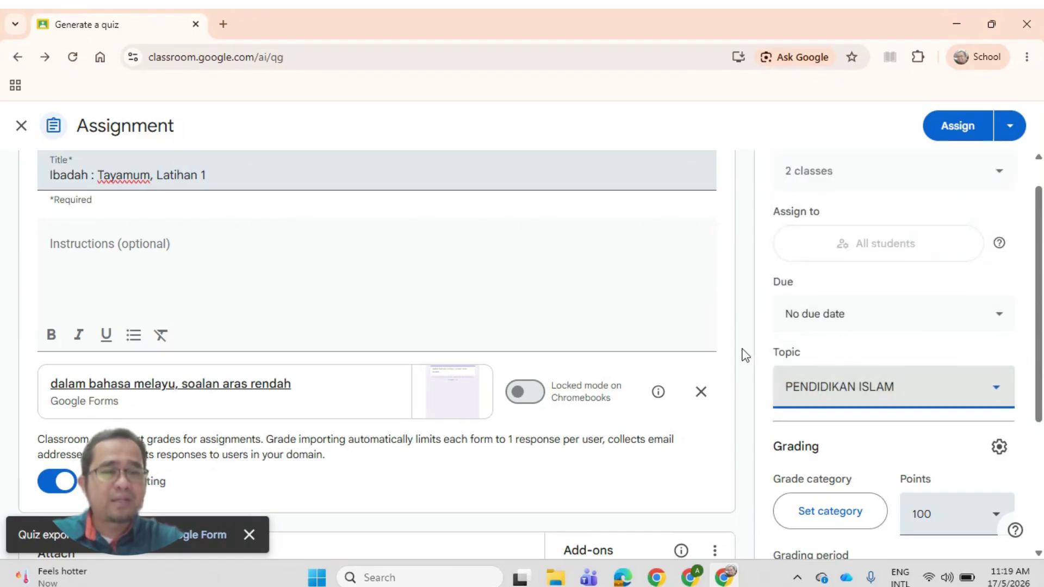
- Set the assignment's points to 5
{"action": "scroll", "coordinate": [741, 353], "scroll_direction": "down", "scroll_amount": 1}
{"action": "scroll", "coordinate": [685, 348], "scroll_direction": "up", "scroll_amount": 2}
{"action": "scroll", "coordinate": [685, 349], "scroll_direction": "down", "scroll_amount": 5}
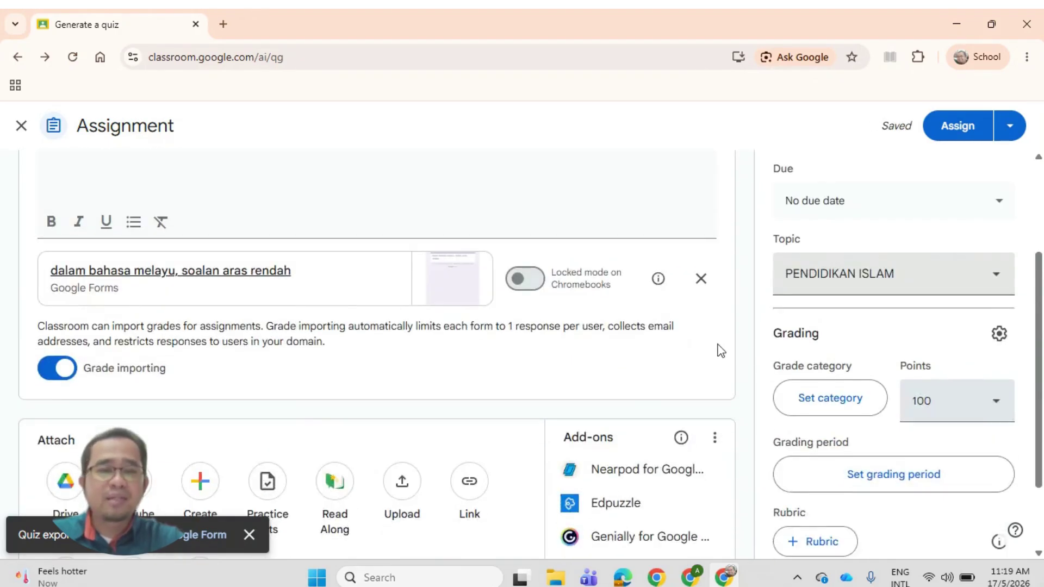
{"action": "left_click", "coordinate": [925, 304]}
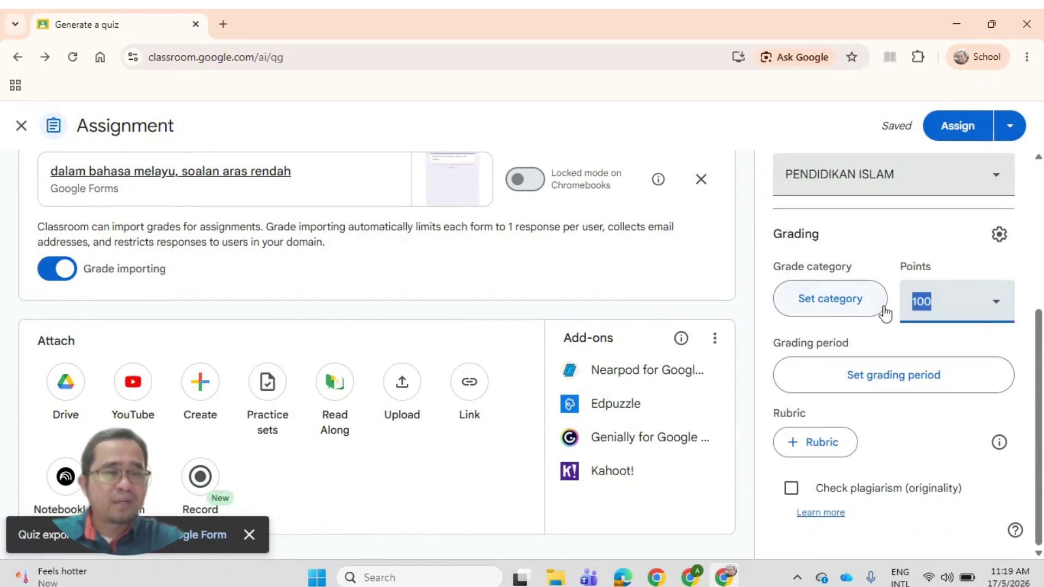
{"action": "type", "text": "5"}
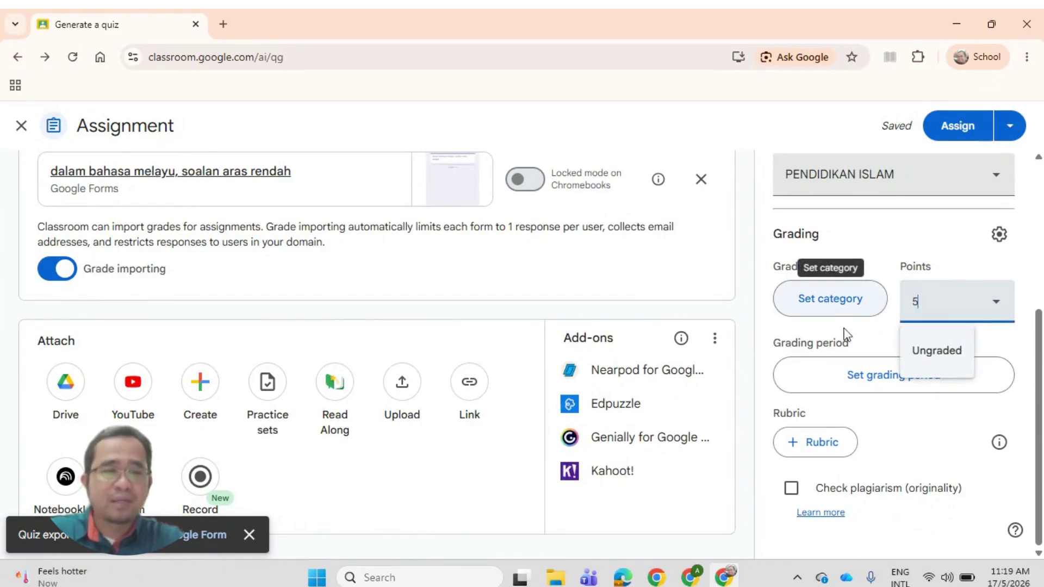
{"action": "left_click", "coordinate": [754, 354]}
{"action": "scroll", "coordinate": [755, 354], "scroll_direction": "up", "scroll_amount": 5}
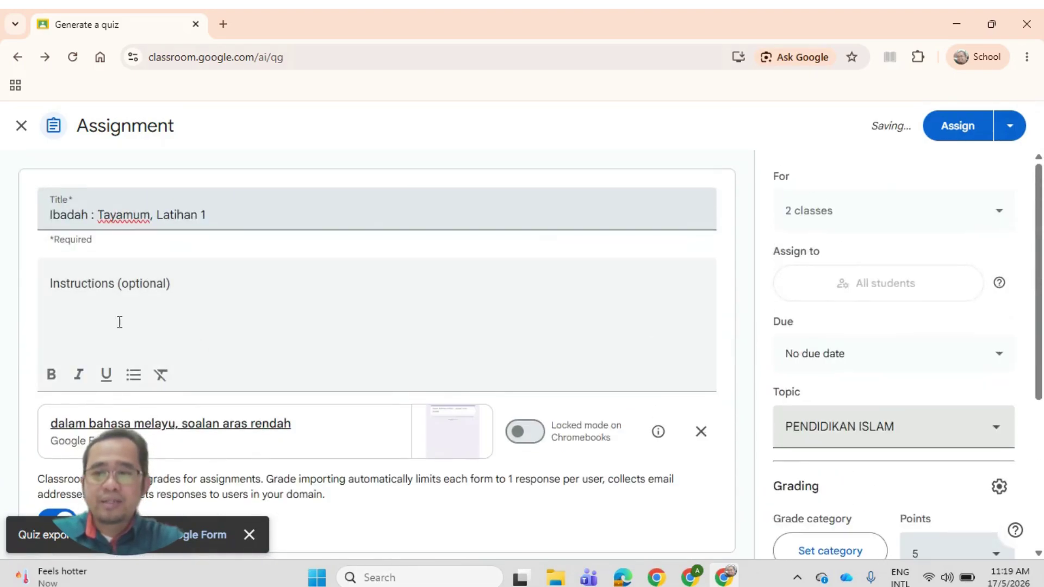
- Open the attached Google Form and replace its heading with the copied assignment title "Ibadah : Tayamum, Latihan 1"
{"action": "scroll", "coordinate": [21, 307], "scroll_direction": "down", "scroll_amount": 3}
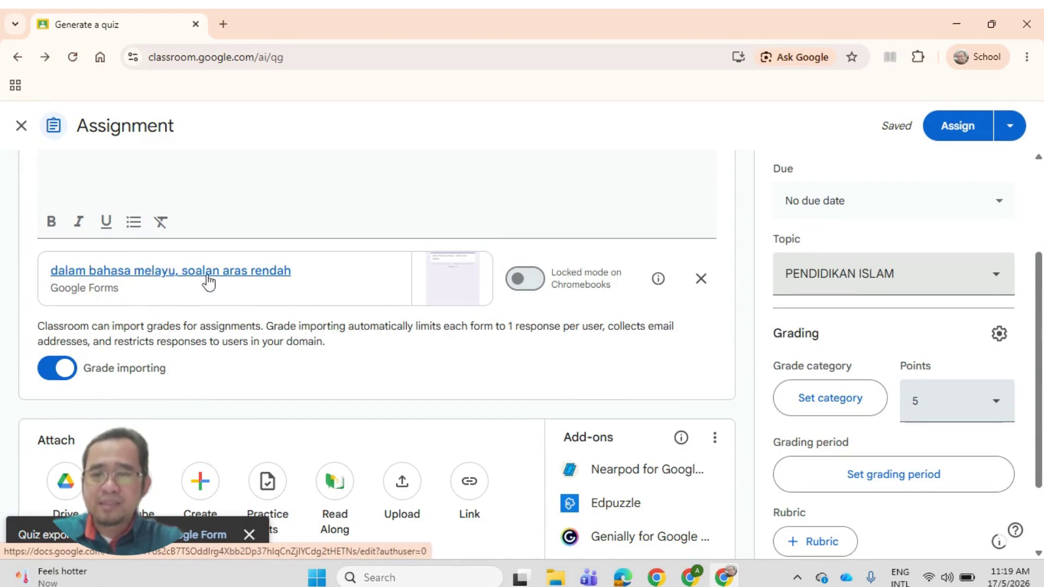
{"action": "left_click", "coordinate": [208, 276]}
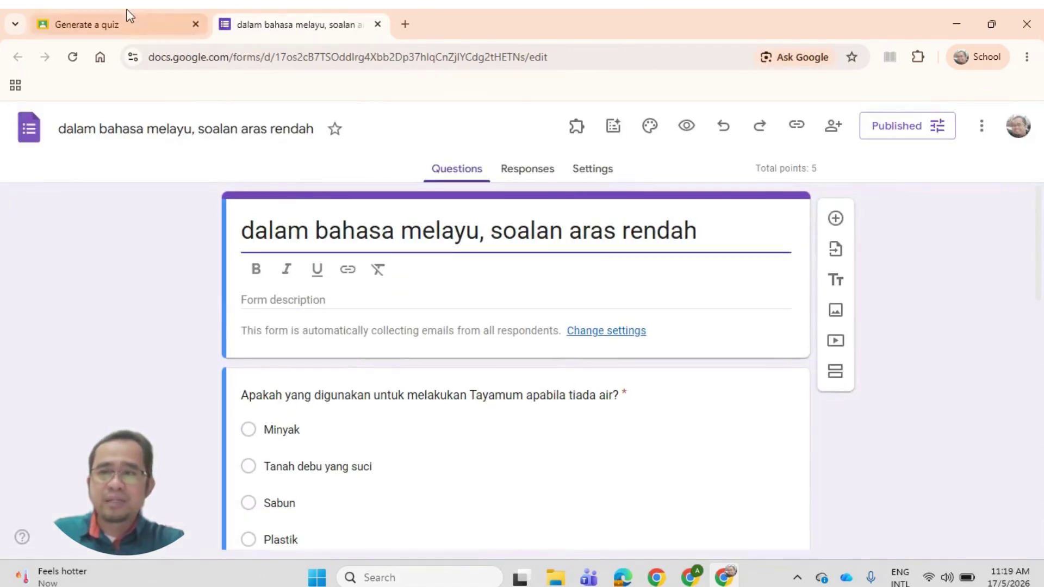
{"action": "left_click", "coordinate": [119, 34]}
{"action": "scroll", "coordinate": [266, 173], "scroll_direction": "up", "scroll_amount": 3}
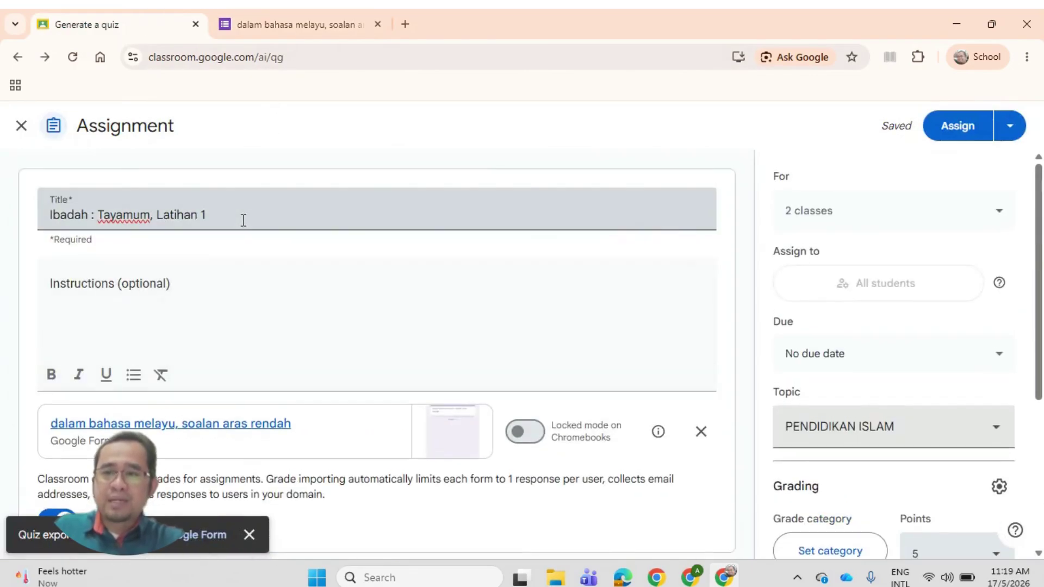
{"action": "left_click", "coordinate": [246, 212]}
{"action": "triple_click", "coordinate": [242, 211]}
{"action": "key", "text": "ctrl+c"}
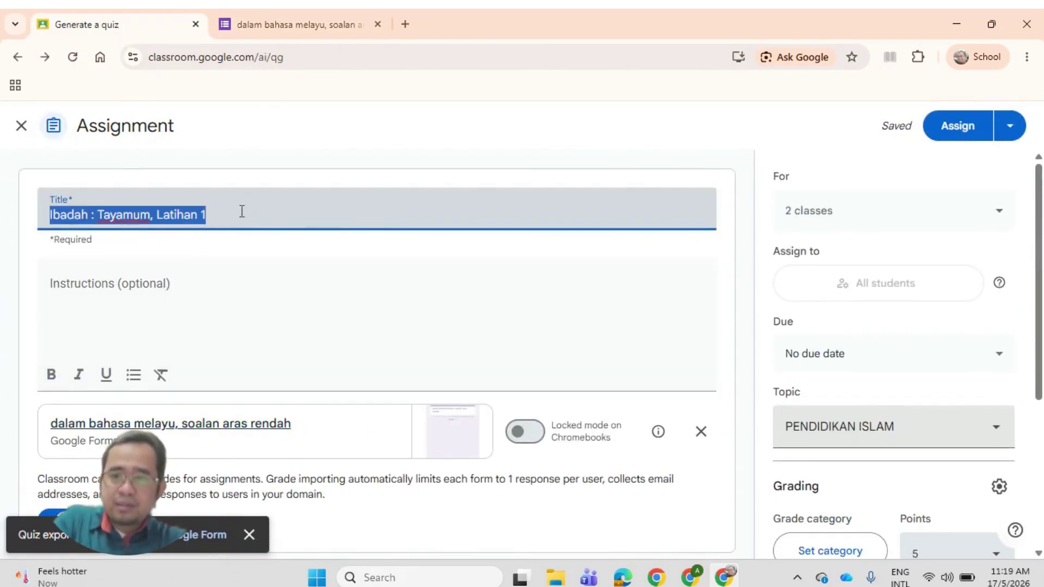
{"action": "left_click", "coordinate": [251, 26]}
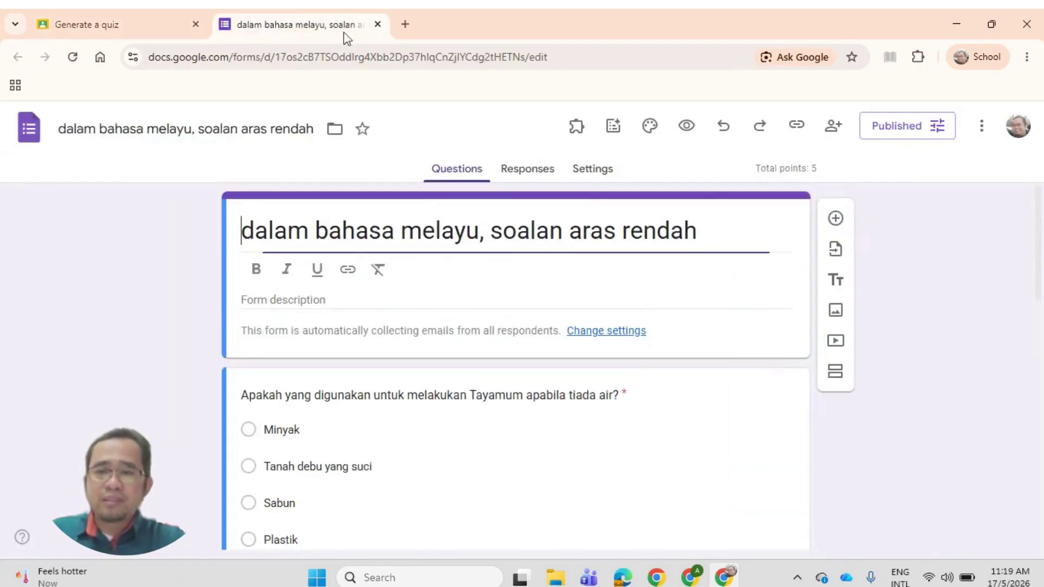
{"action": "left_click", "coordinate": [372, 234]}
{"action": "key", "text": "ctrl+v"}
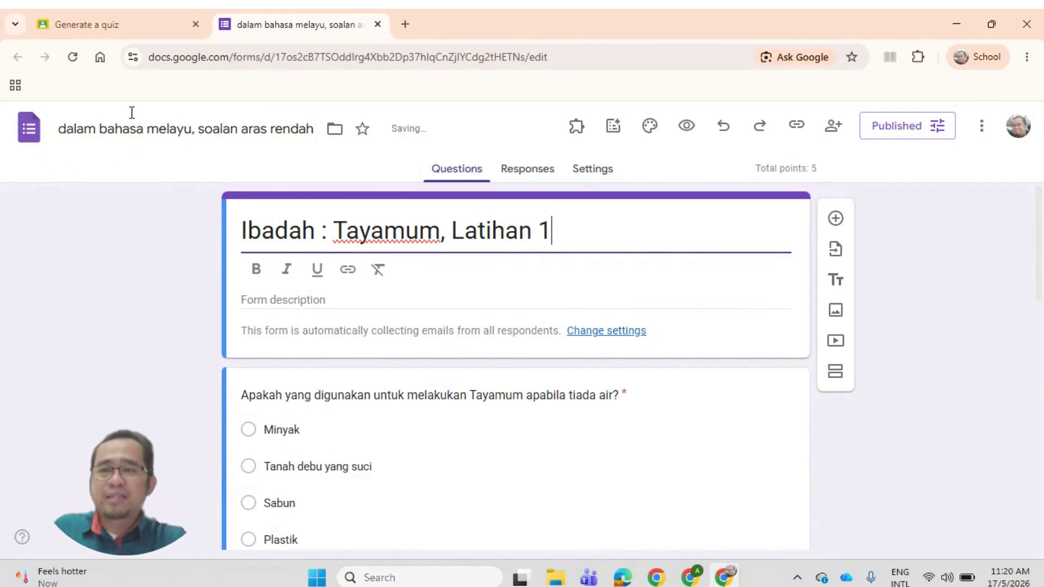
- Rename the form file as "Ibadah : Tayamum, Latihan 1"
{"action": "left_click", "coordinate": [114, 128]}
{"action": "key", "text": "ctrl+a"}
{"action": "key", "text": "ctrl+v"}
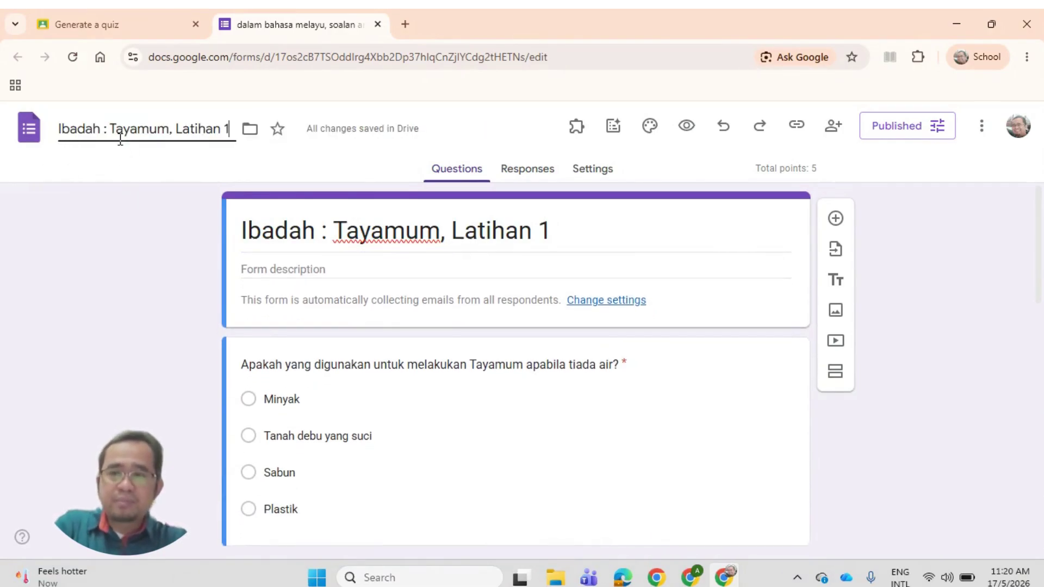
- Return to the Classroom assignment and enter the instructions "Jawab semua soalan dengan baik."
{"action": "left_click", "coordinate": [129, 25]}
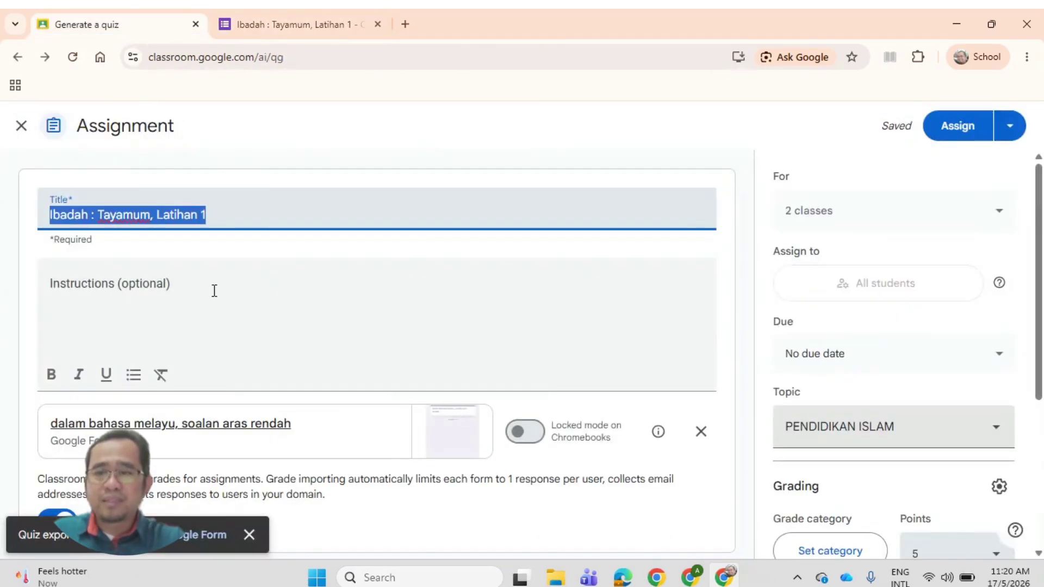
{"action": "left_click", "coordinate": [192, 290]}
{"action": "type", "text": "Jawab semua soalan dengan baik."}
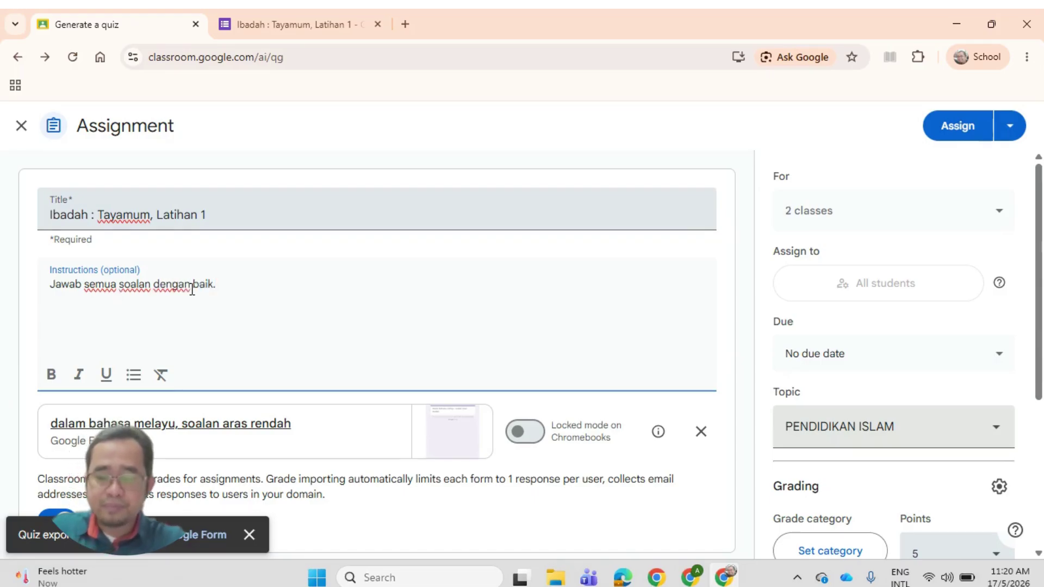
- Copy the assignment instructions into the Google Form's description, check the form's questions and close the form
{"action": "triple_click", "coordinate": [192, 290]}
{"action": "key", "text": "ctrl+c"}
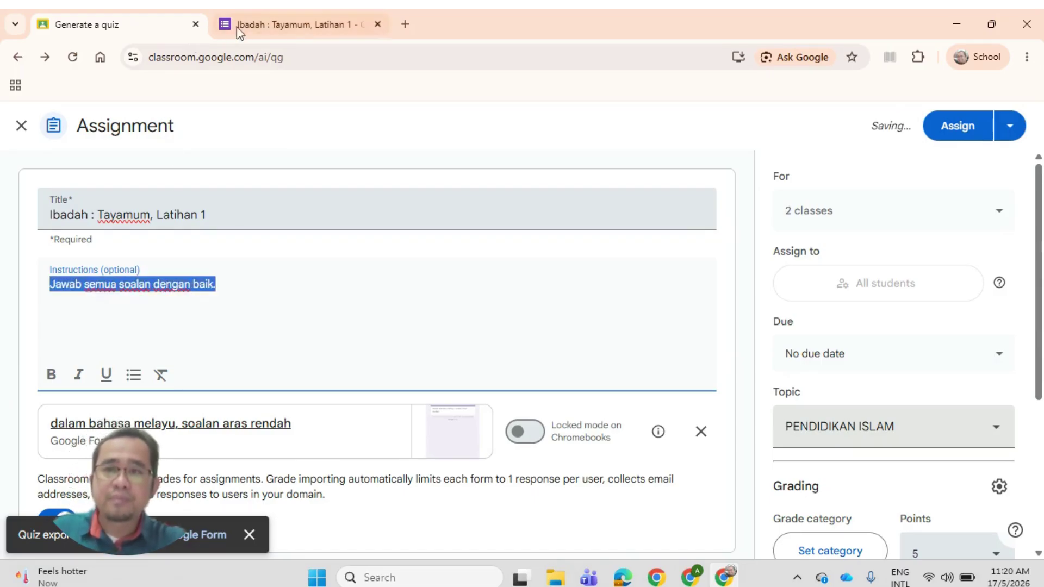
{"action": "left_click", "coordinate": [263, 25]}
{"action": "left_click", "coordinate": [282, 270]}
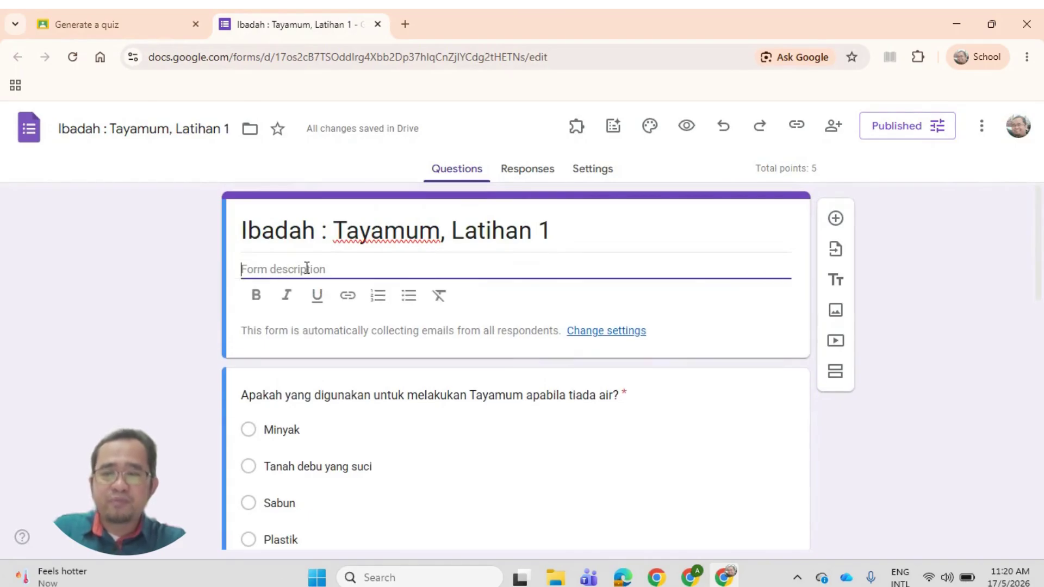
{"action": "key", "text": "ctrl+v"}
{"action": "left_click", "coordinate": [110, 308]}
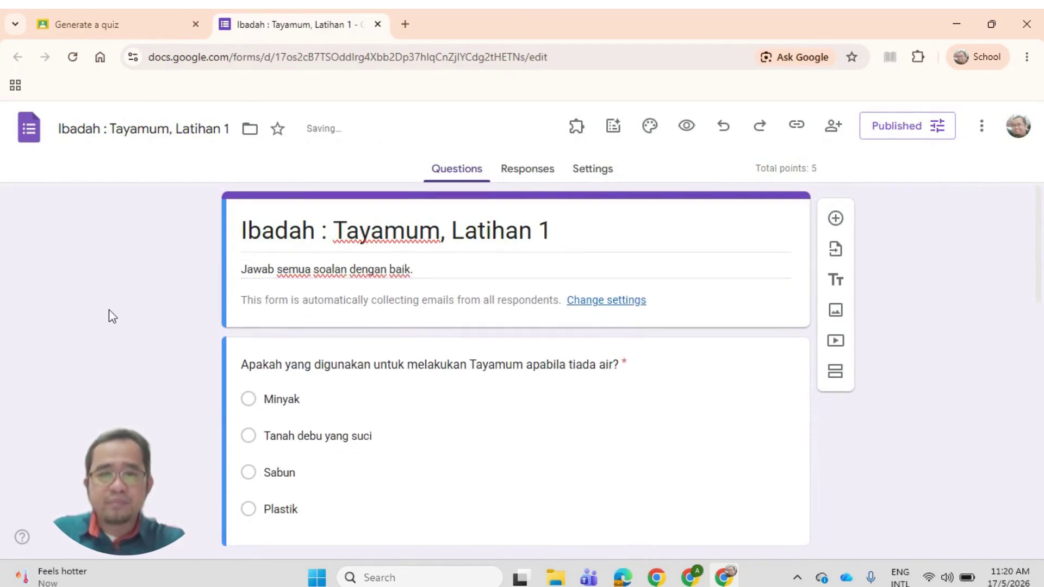
{"action": "scroll", "coordinate": [730, 369], "scroll_direction": "down", "scroll_amount": 7}
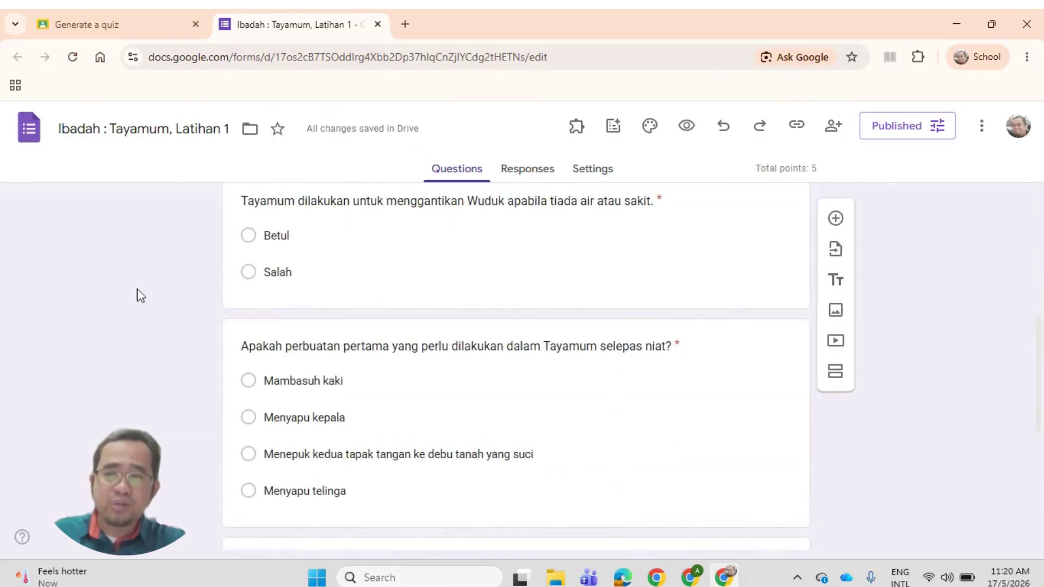
{"action": "scroll", "coordinate": [130, 294], "scroll_direction": "up", "scroll_amount": 7}
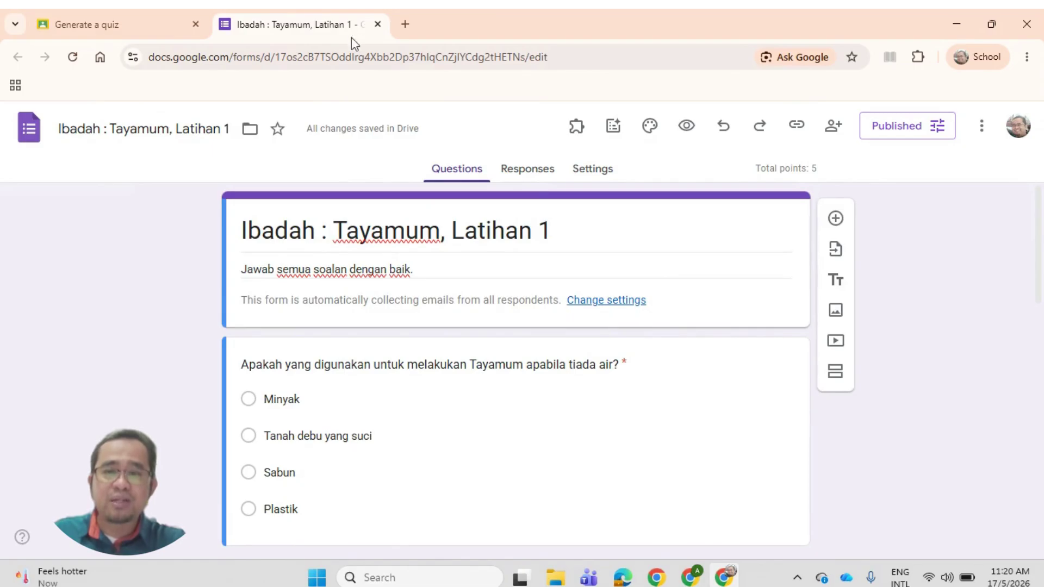
{"action": "left_click", "coordinate": [378, 24]}
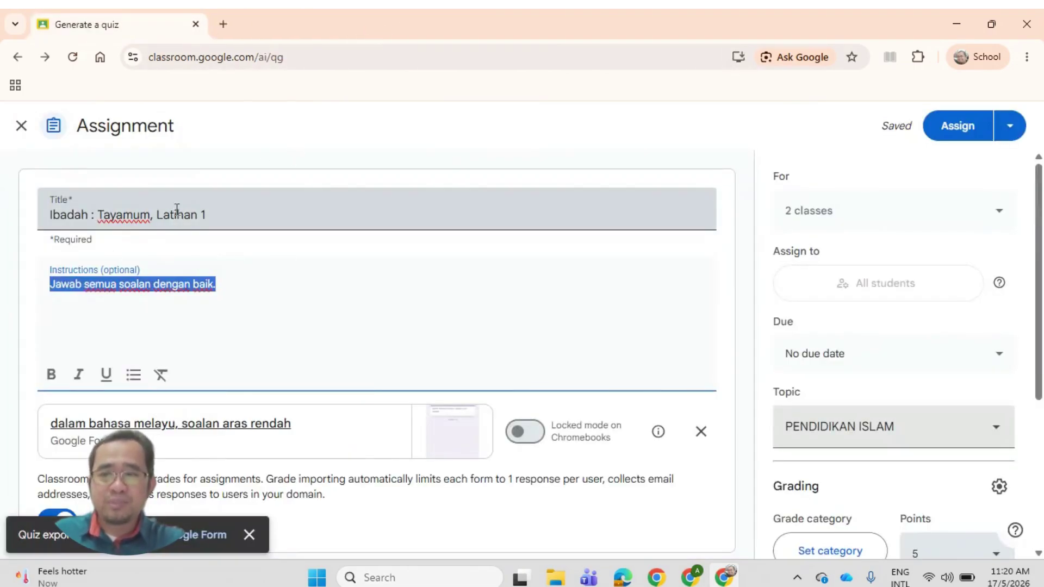
- Check the assignment's settings and assign it to the two selected classes
{"action": "left_click", "coordinate": [229, 299]}
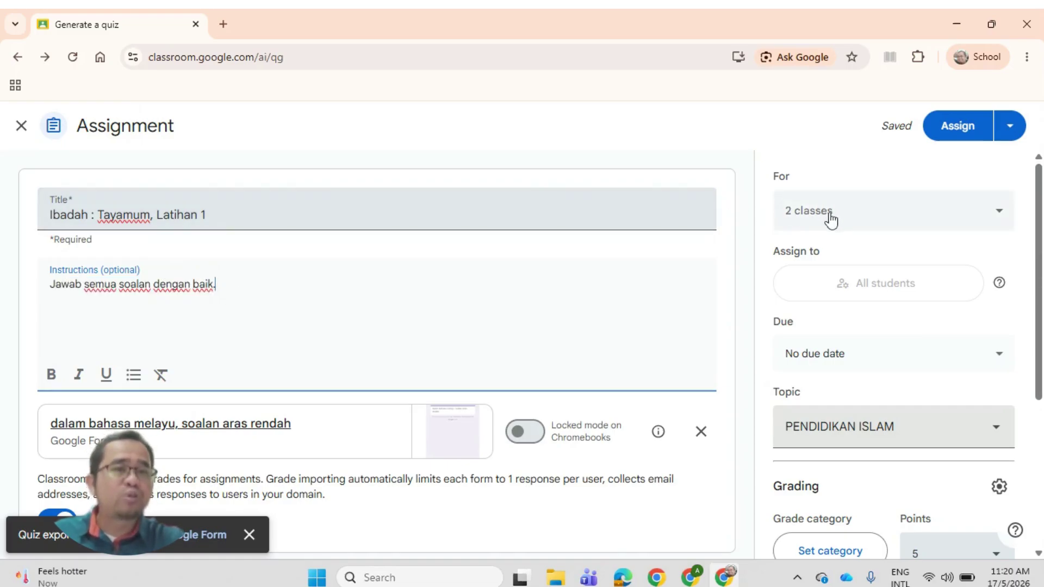
{"action": "scroll", "coordinate": [760, 344], "scroll_direction": "down", "scroll_amount": 3}
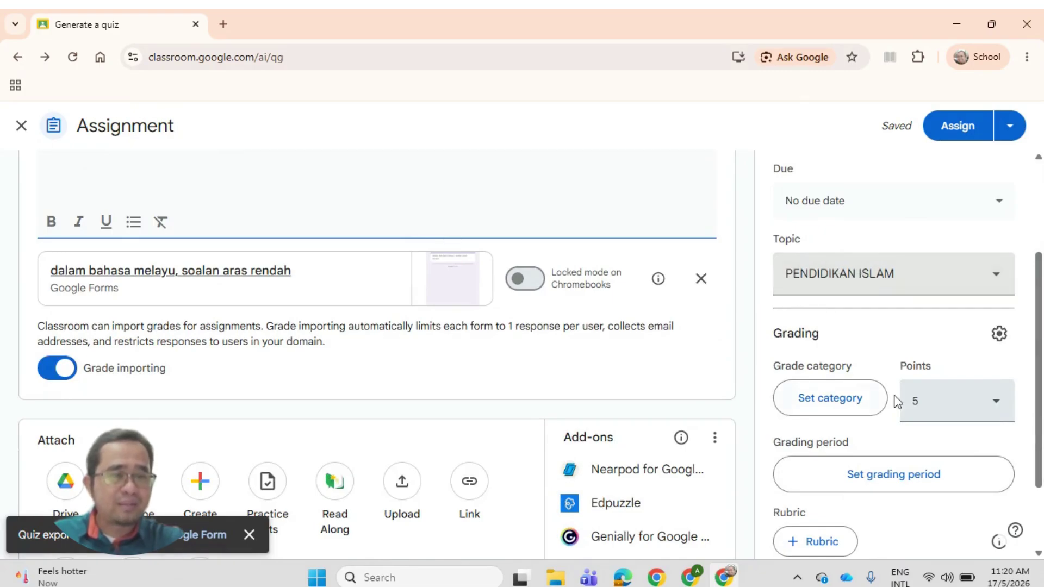
{"action": "scroll", "coordinate": [584, 361], "scroll_direction": "down", "scroll_amount": 1}
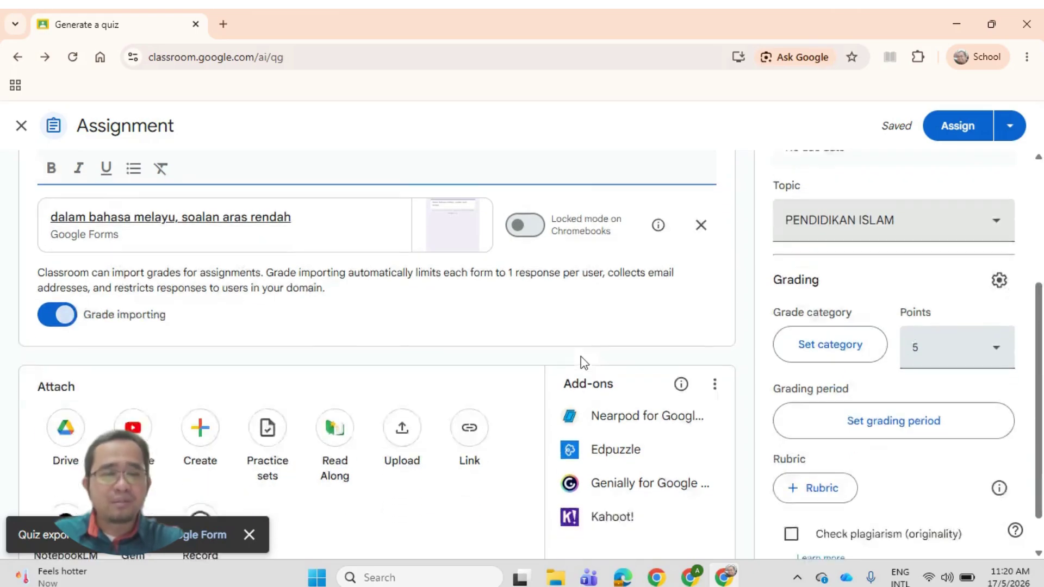
{"action": "scroll", "coordinate": [793, 159], "scroll_direction": "up", "scroll_amount": 4}
{"action": "left_click", "coordinate": [955, 133]}
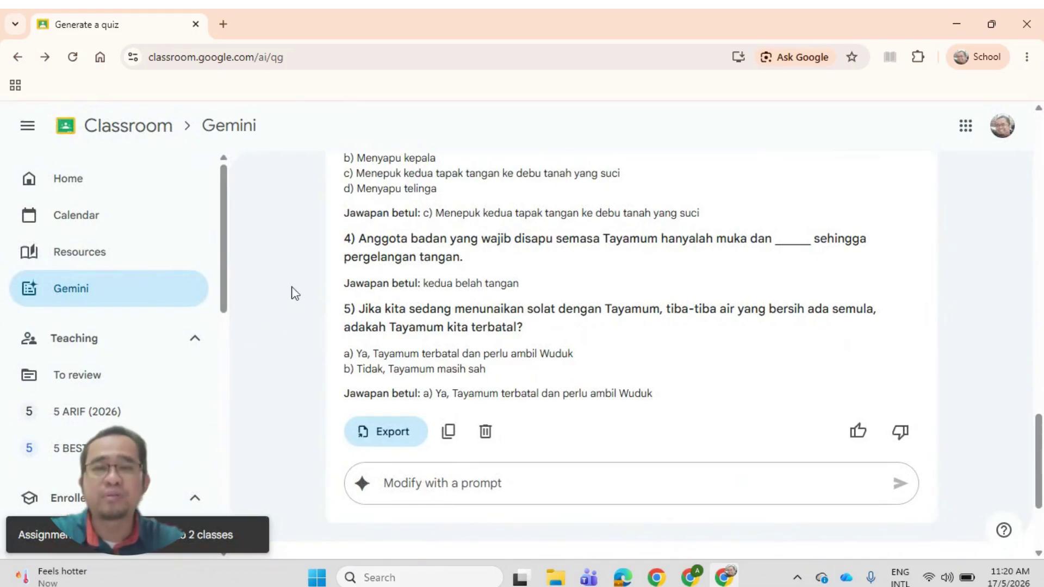
{"action": "left_click", "coordinate": [223, 24]}
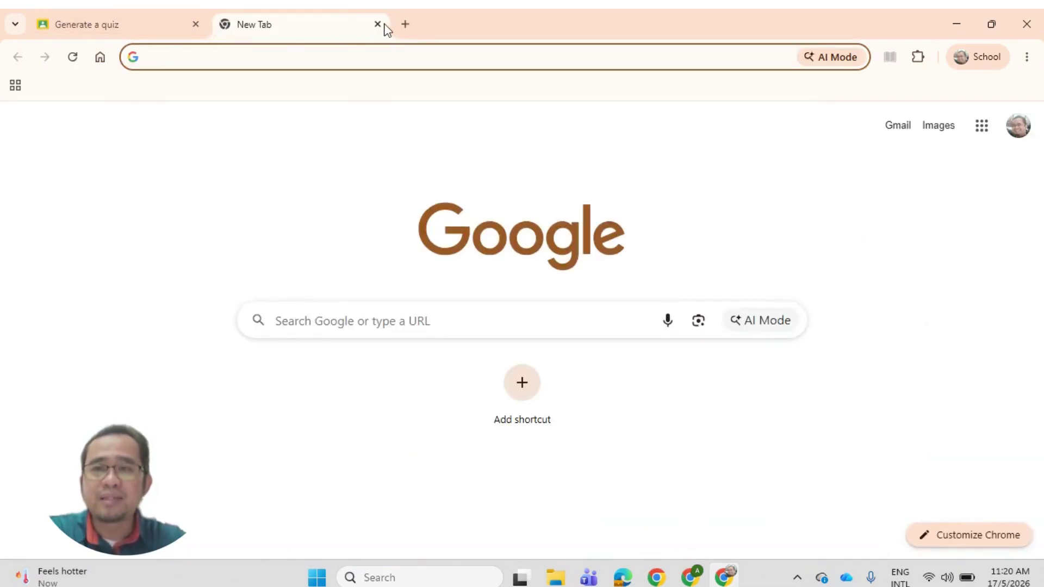
{"action": "left_click", "coordinate": [377, 24]}
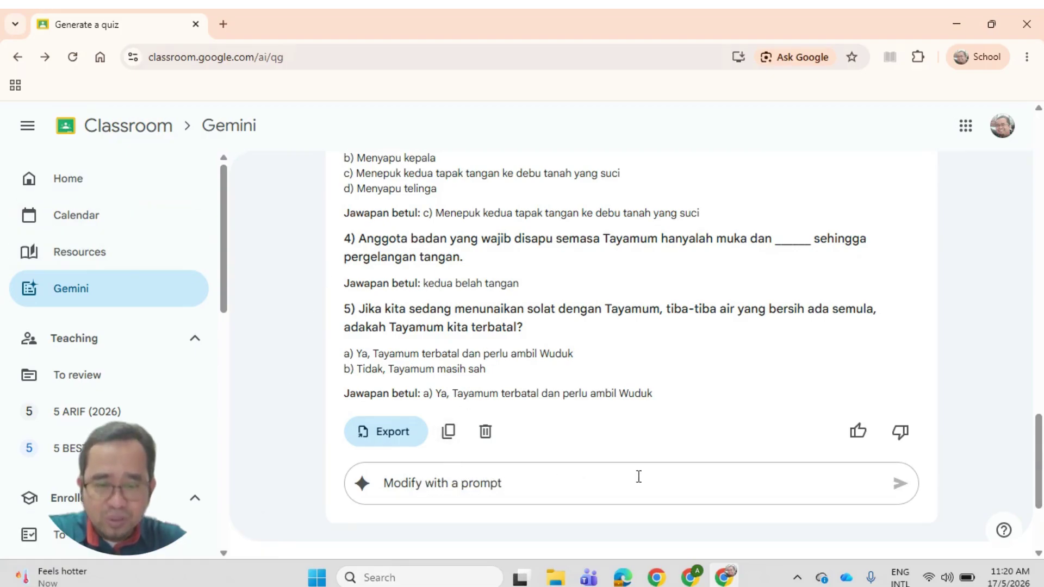
- Open Google Classroom in a new browser tab and view the instructions of "Ibadah : Tayamum, Latihan 1" in 5 ARIF (2026)'s classwork
{"action": "left_click", "coordinate": [222, 25]}
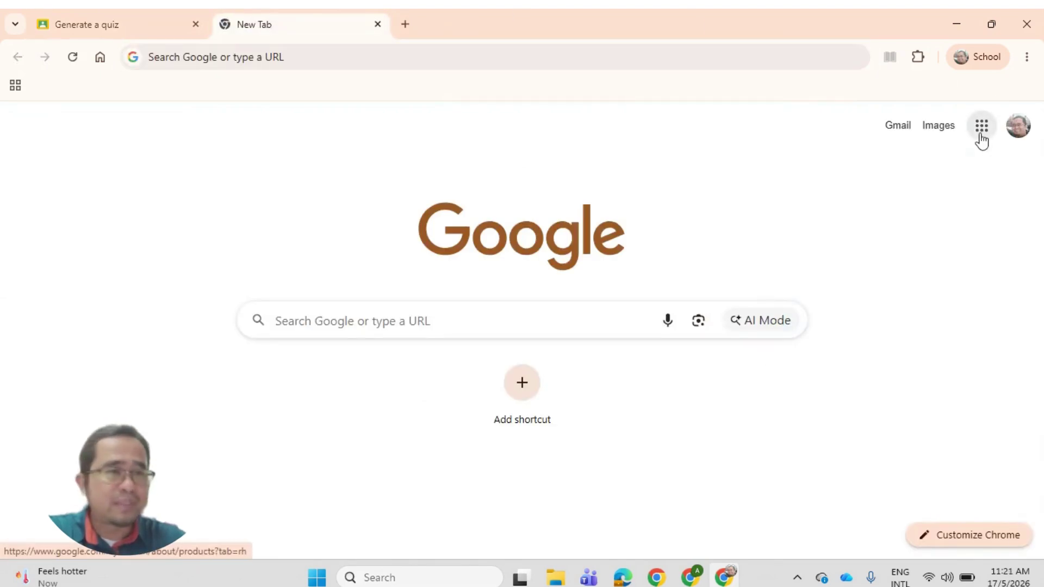
{"action": "left_click", "coordinate": [982, 136]}
{"action": "left_click", "coordinate": [812, 318]}
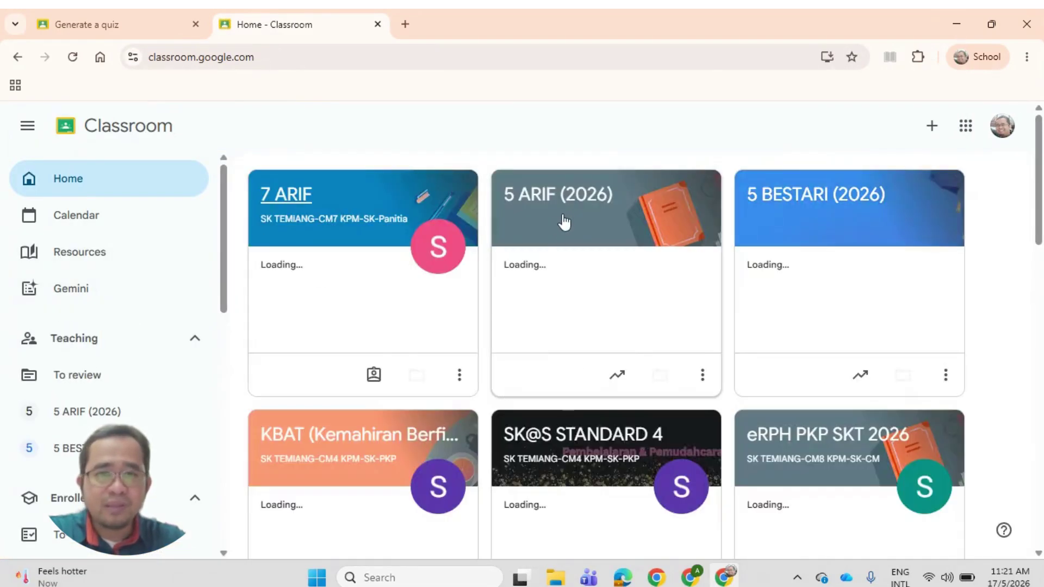
{"action": "left_click", "coordinate": [568, 196]}
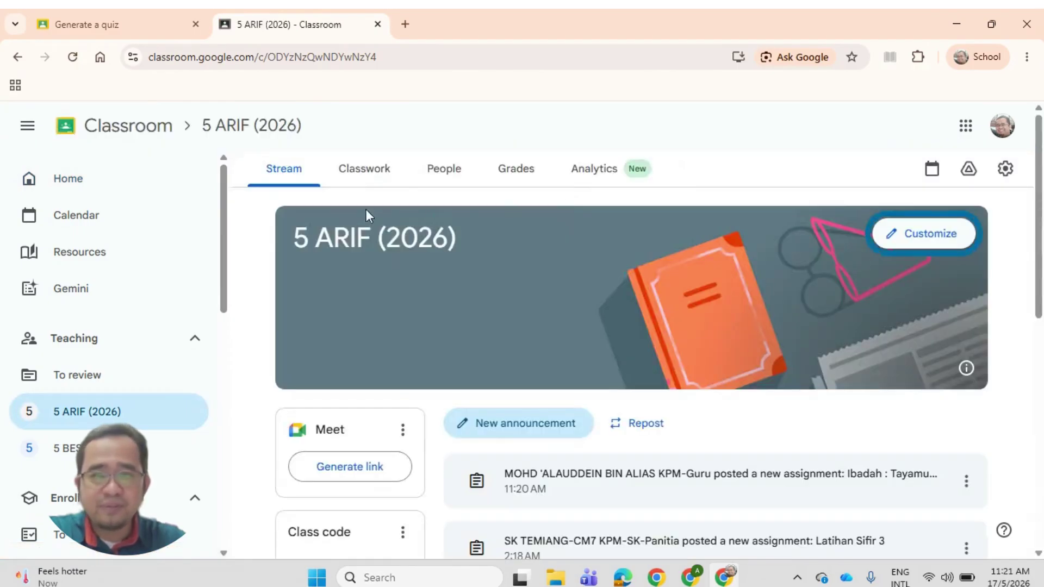
{"action": "left_click", "coordinate": [369, 170]}
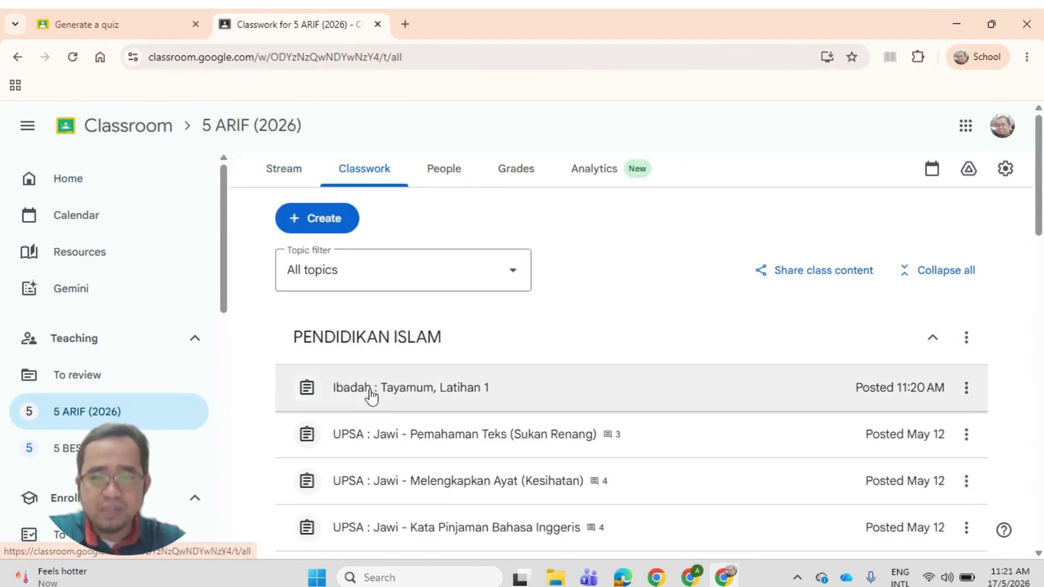
{"action": "left_click", "coordinate": [471, 392]}
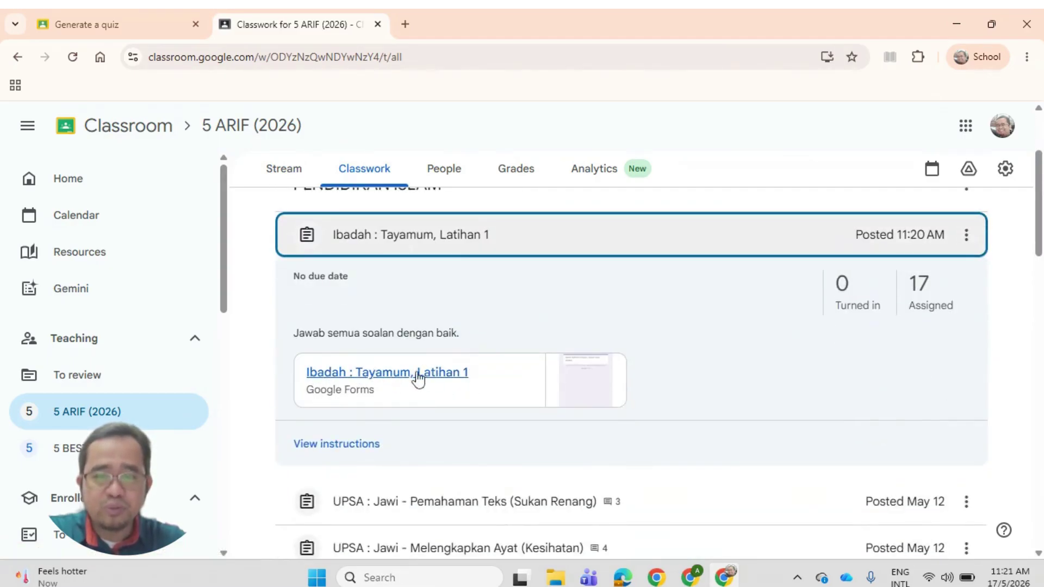
{"action": "left_click", "coordinate": [355, 445]}
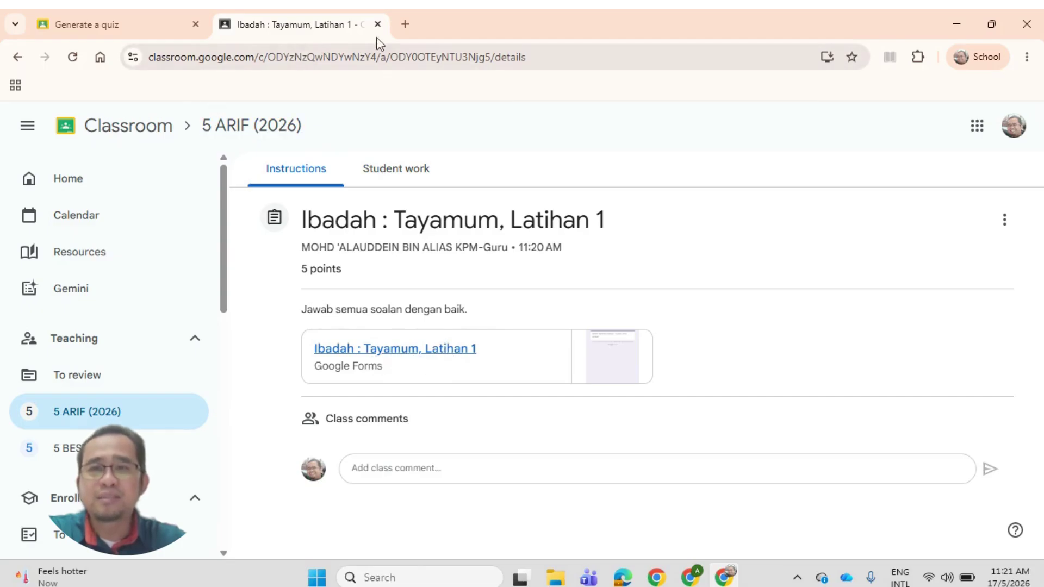
- Switch to the 5 BESTARI (2026) class and view the instructions of "Ibadah : Tayamum, Latihan 1" in its classwork
{"action": "left_click", "coordinate": [92, 448]}
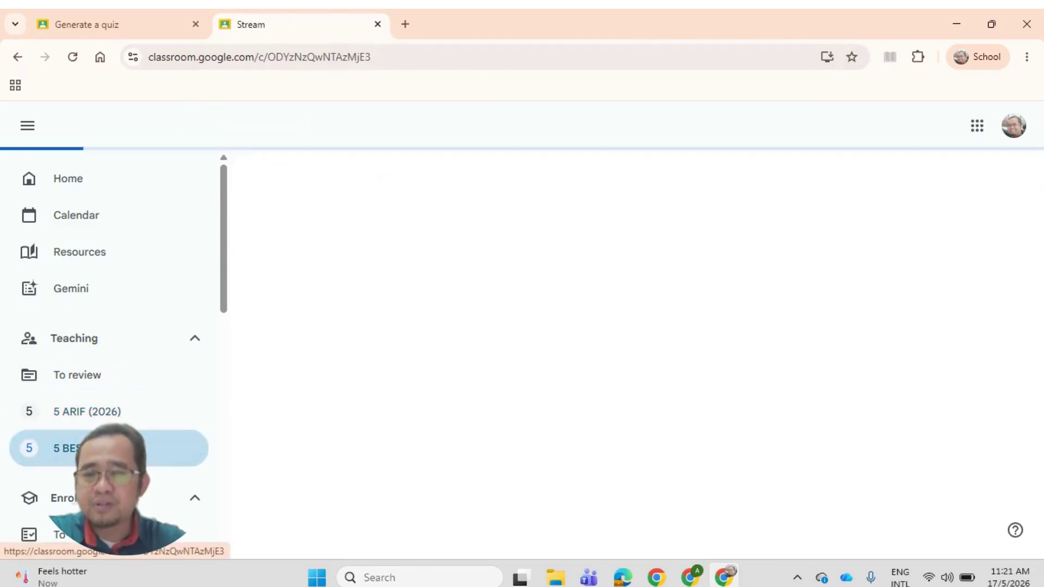
{"action": "left_click", "coordinate": [372, 183]}
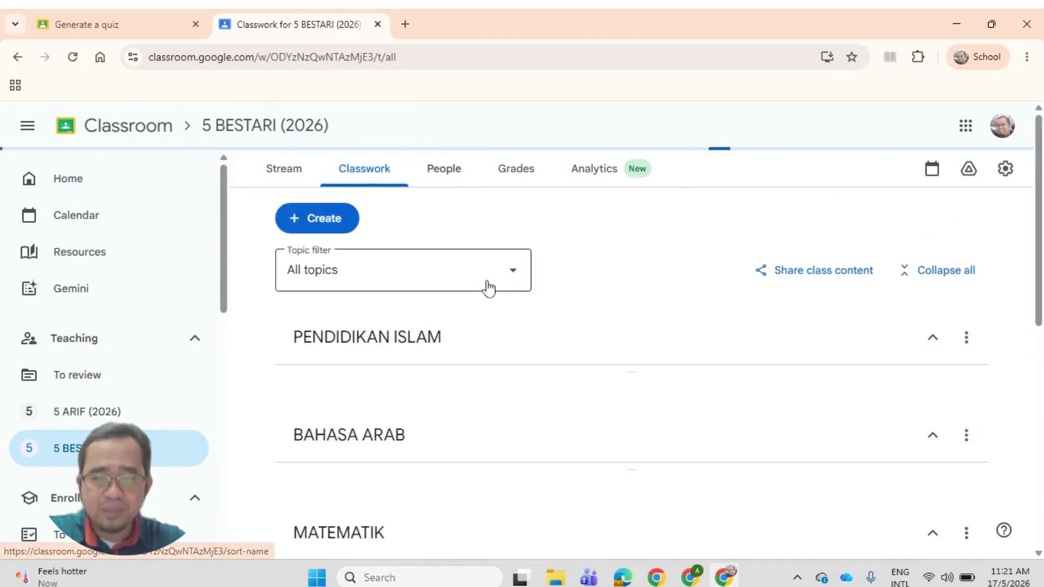
{"action": "left_click", "coordinate": [441, 394]}
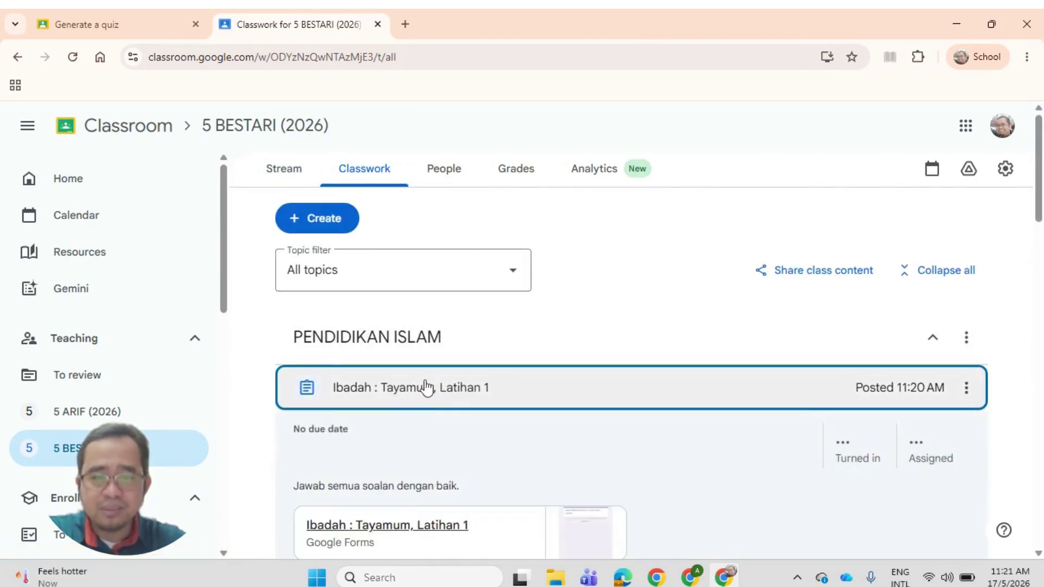
{"action": "left_click", "coordinate": [354, 444]}
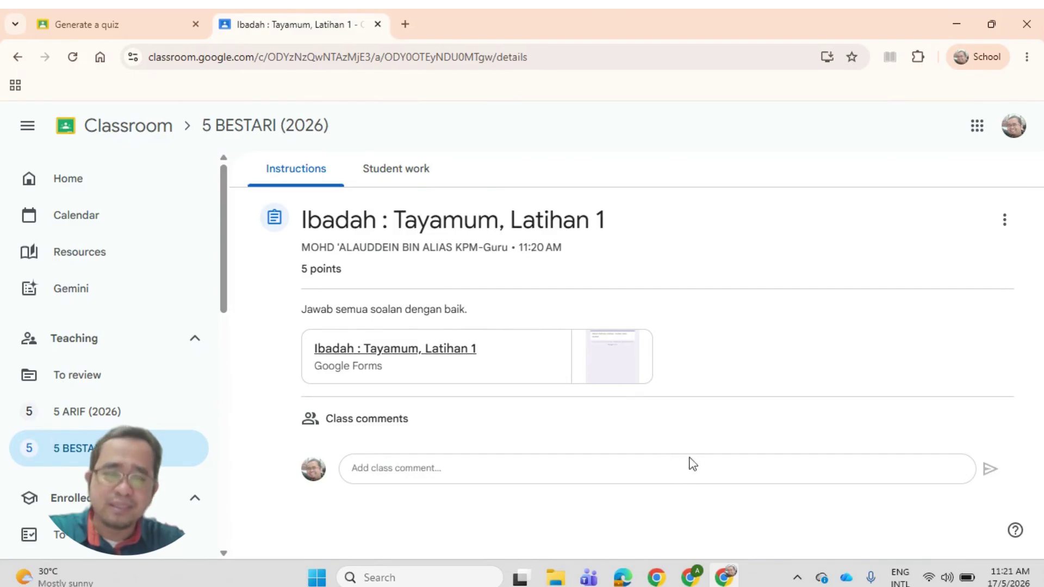
{"action": "mouse_move", "coordinate": [688, 575]}
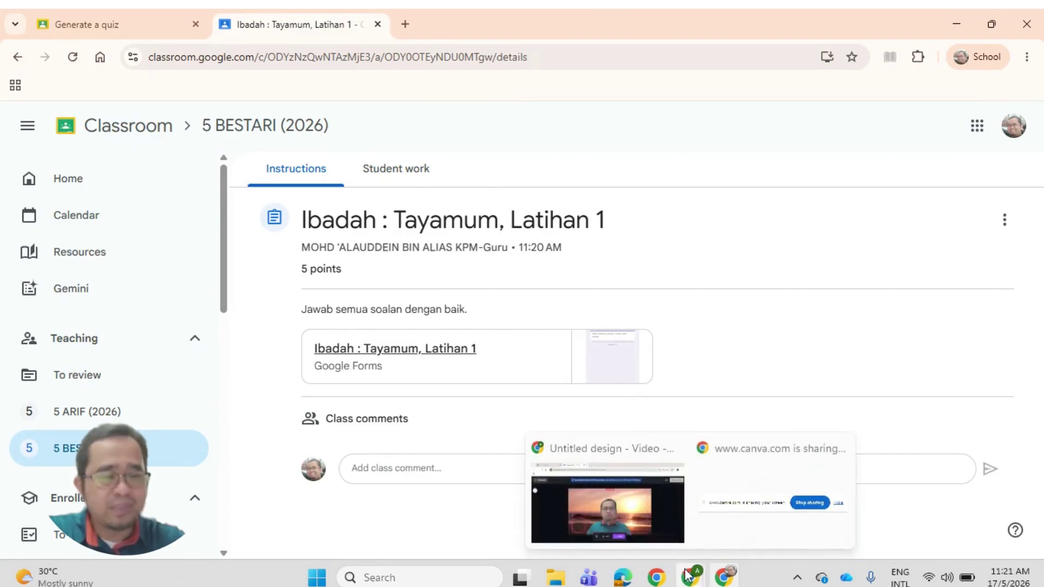